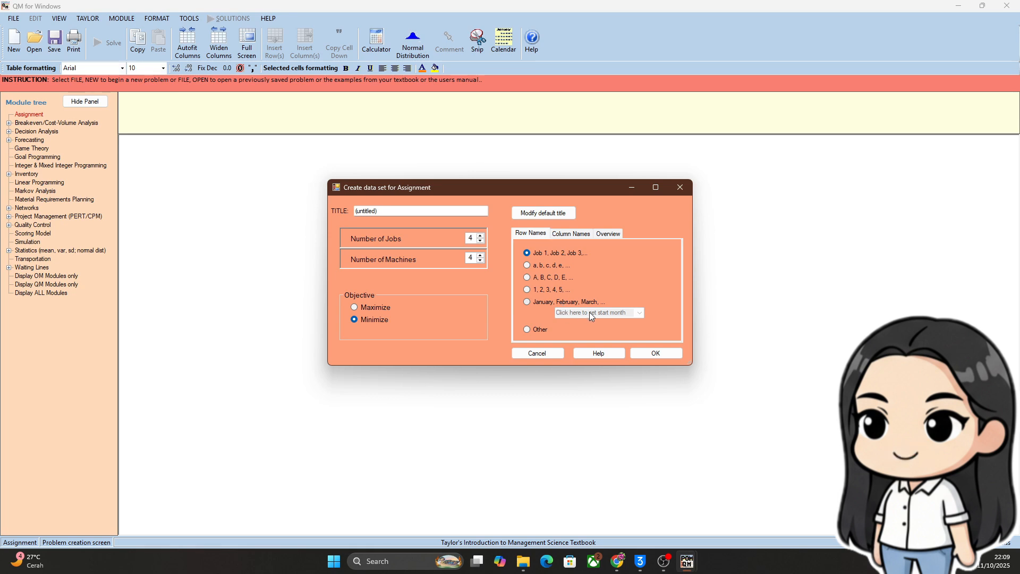
Set the row names of the new assignment data set to the custom name "salesman".
click(527, 329)
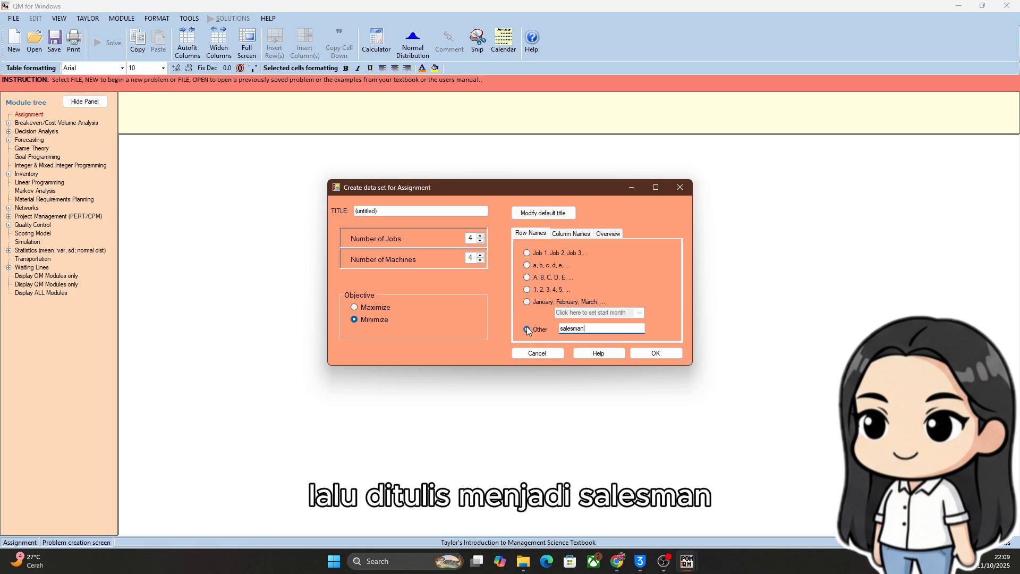
text(salesman)
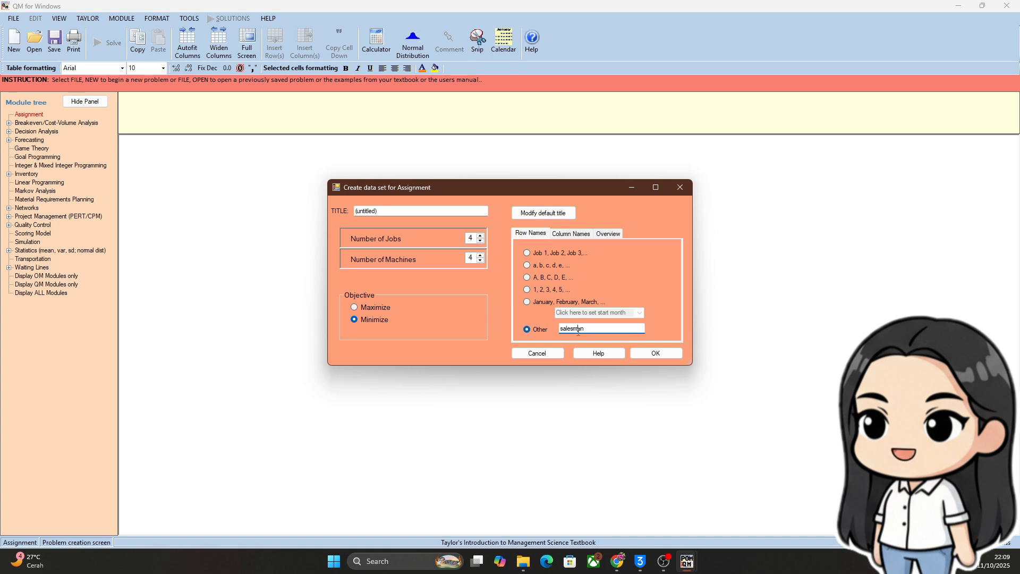
mouse_move(585, 329)
mouse_down()
mouse_move(560, 329)
mouse_move(571, 329)
mouse_up()
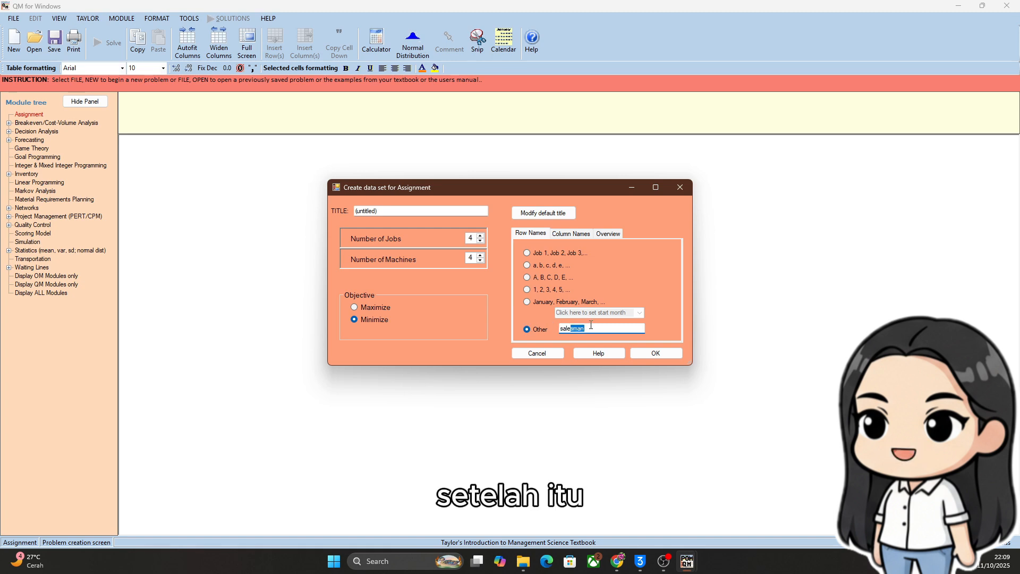
click(590, 327)
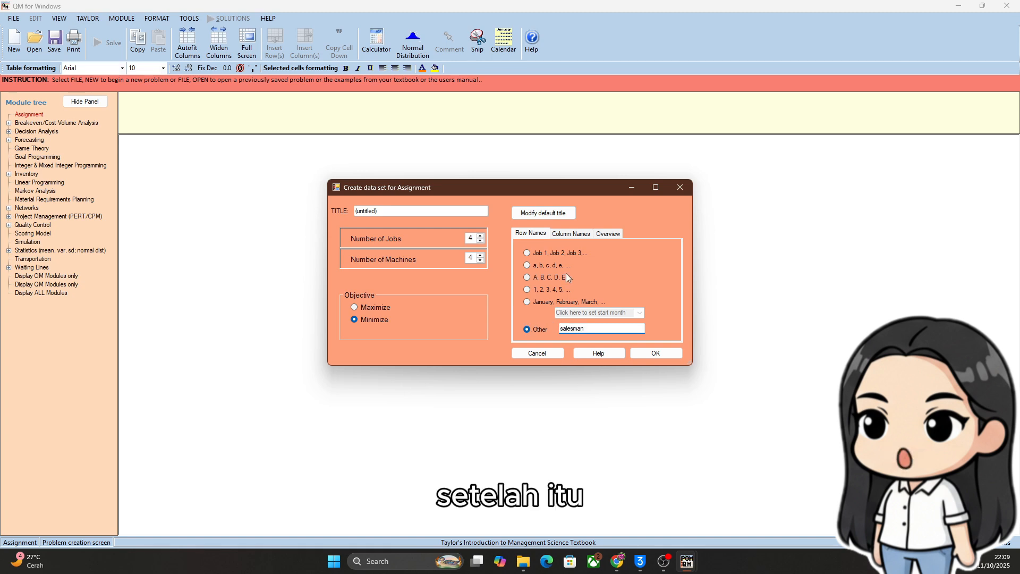
Set the column names to A, B, C, D, E and the objective to Maximize, and create the data set.
click(560, 234)
click(527, 274)
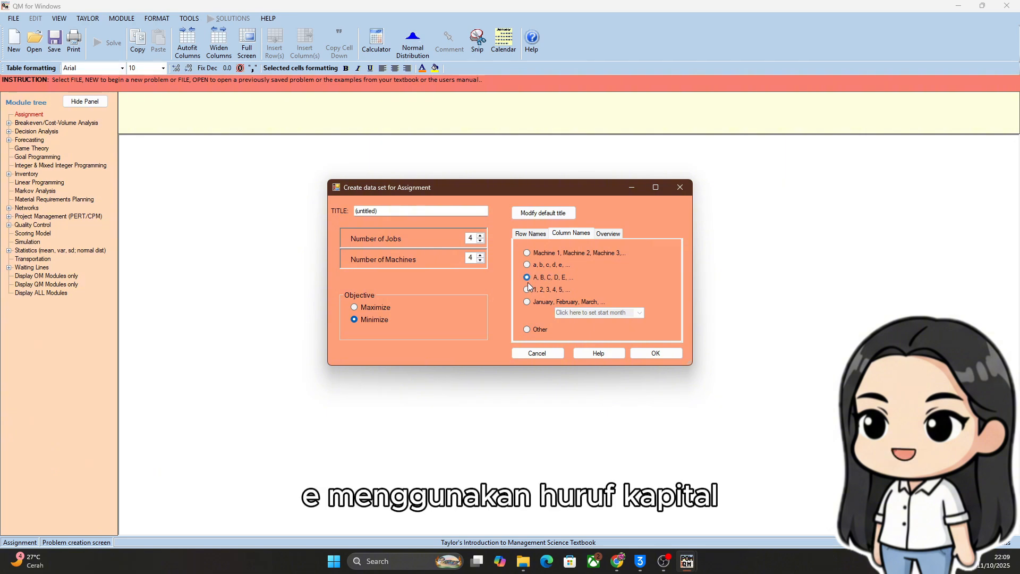
click(354, 307)
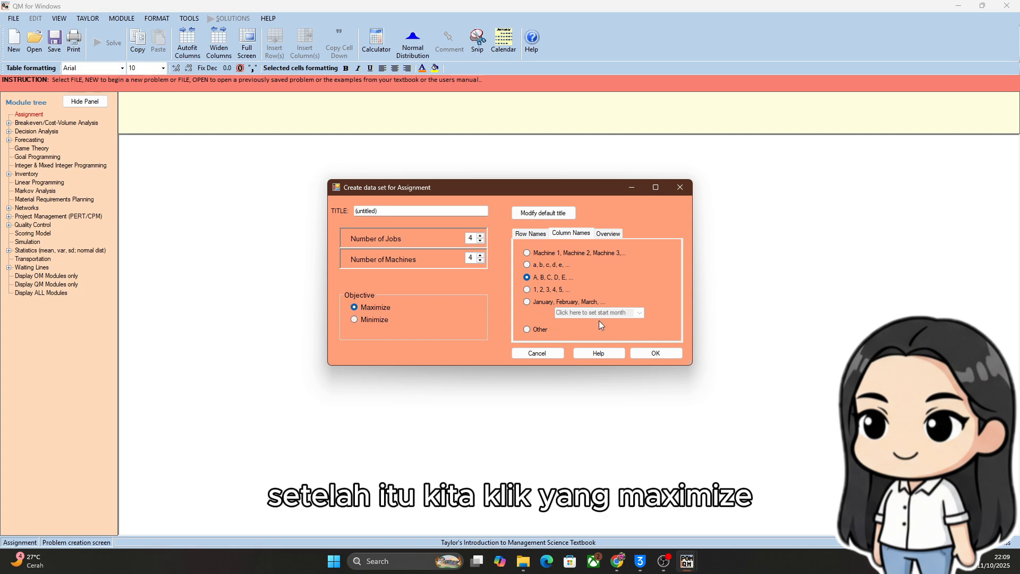
click(656, 353)
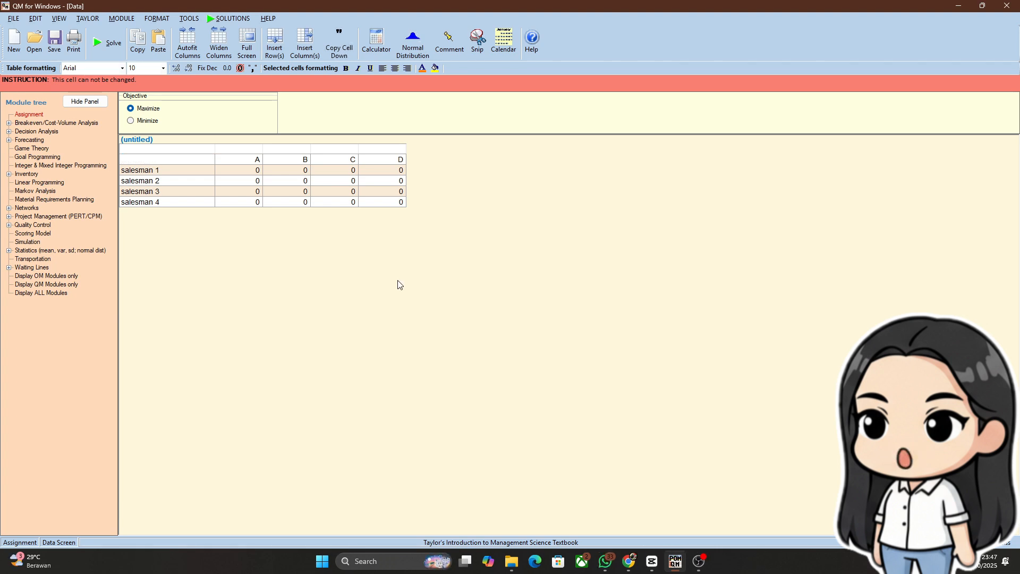
Replace the default row labels in the data table with the four salesmen's first names.
click(169, 172)
click(170, 171)
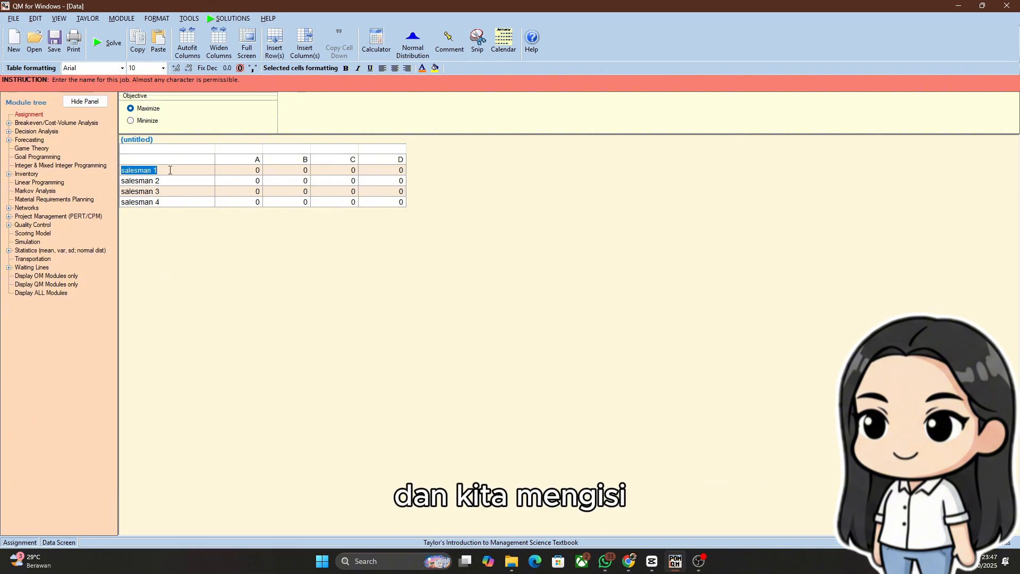
text(Akhmad)
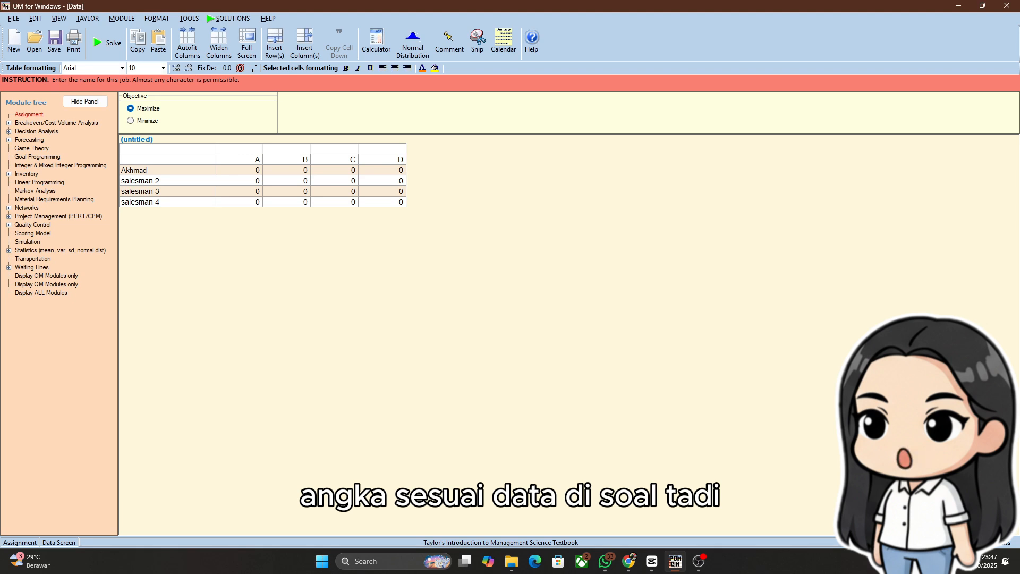
click(171, 183)
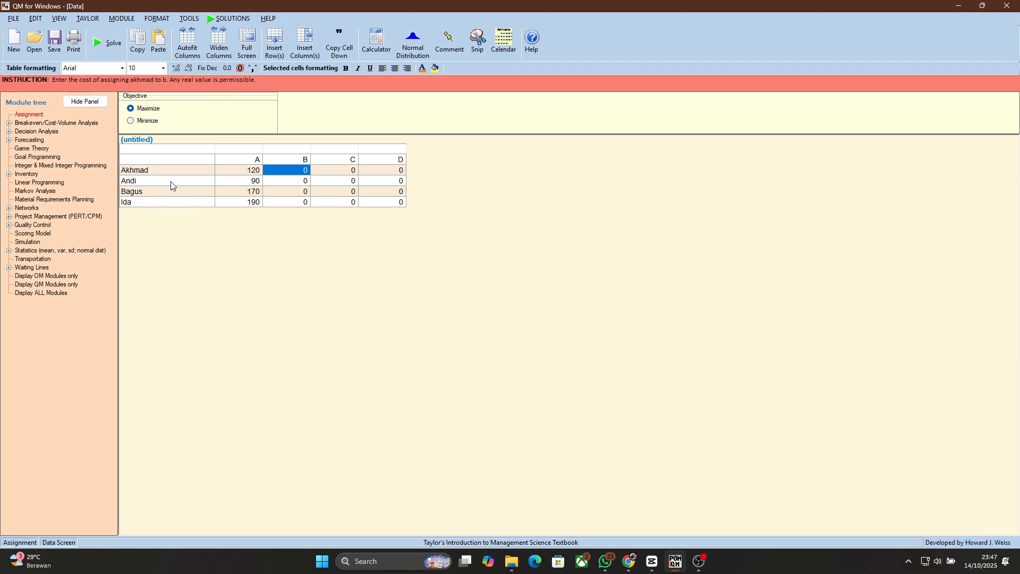
Fill column B with 230, 105, 140, 200, column C with 110, 120, 105, 195, and column D with 220, 140, 180, 210.
text(120)
key(Return)
text(105)
key(Return)
text(195)
key(Return)
text(220)
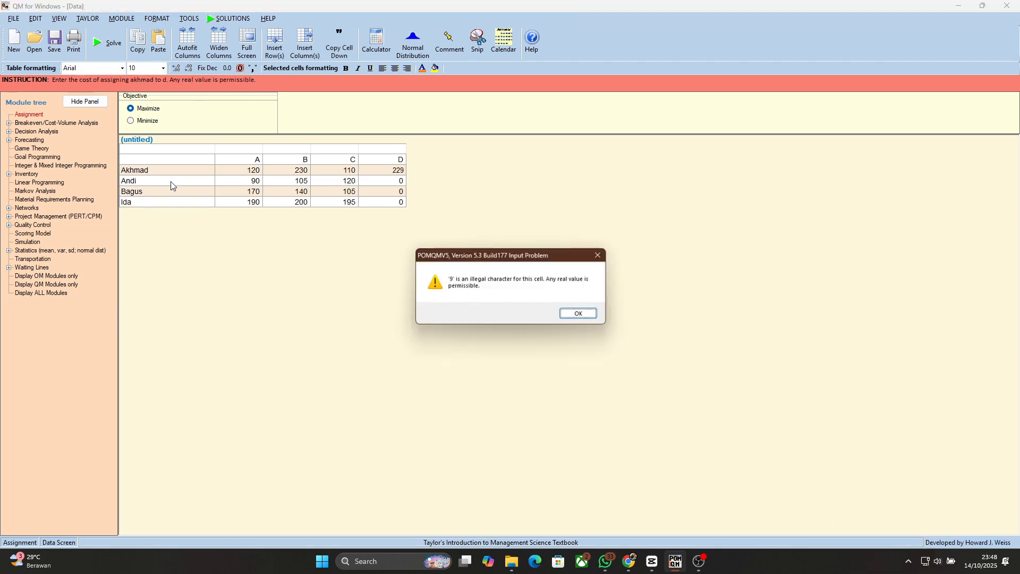
click(578, 312)
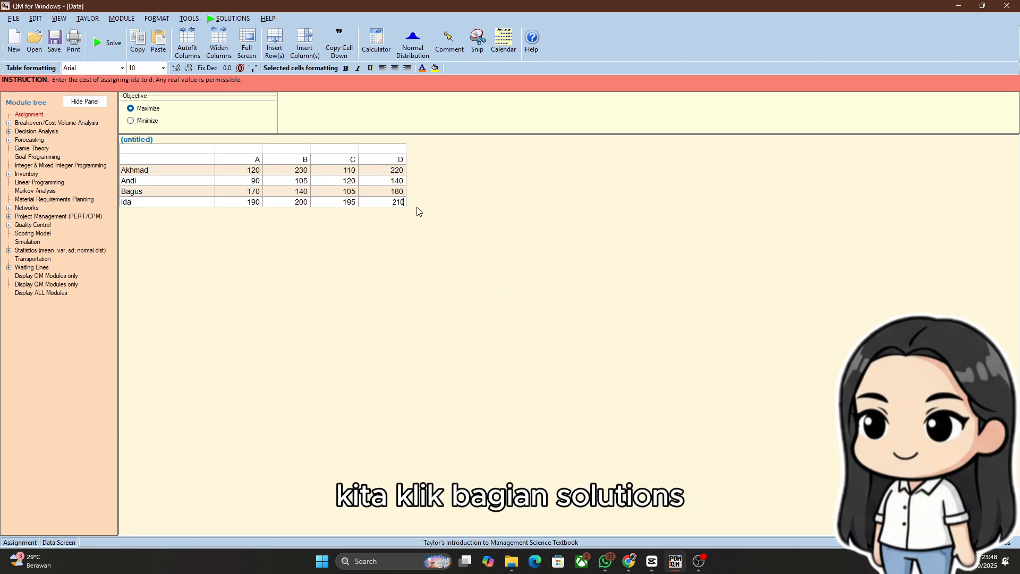
Solve the salesman assignment problem and open the Assignment List, placing it clear of the results table.
click(232, 19)
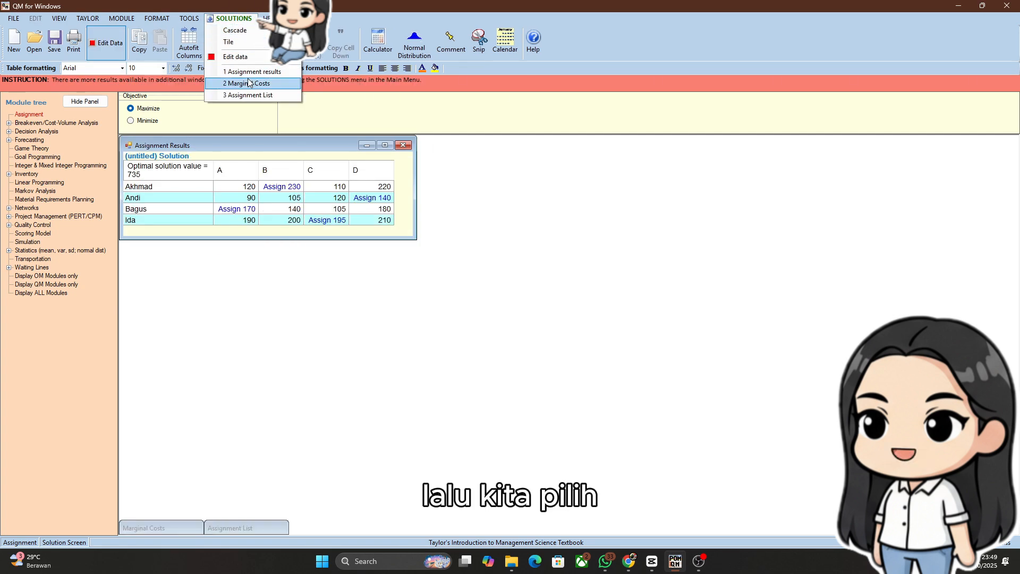
click(251, 95)
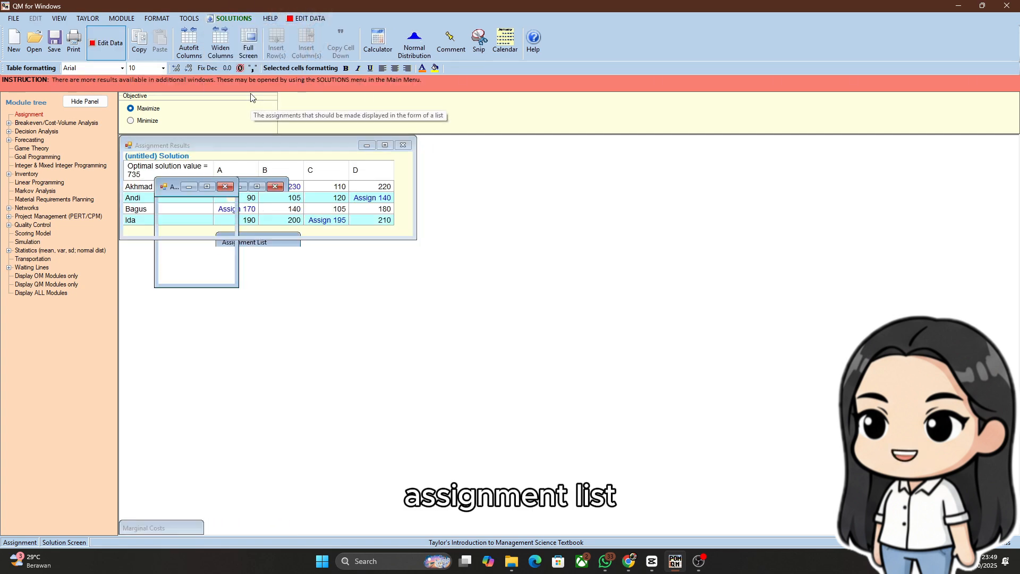
drag(213, 186, 266, 250)
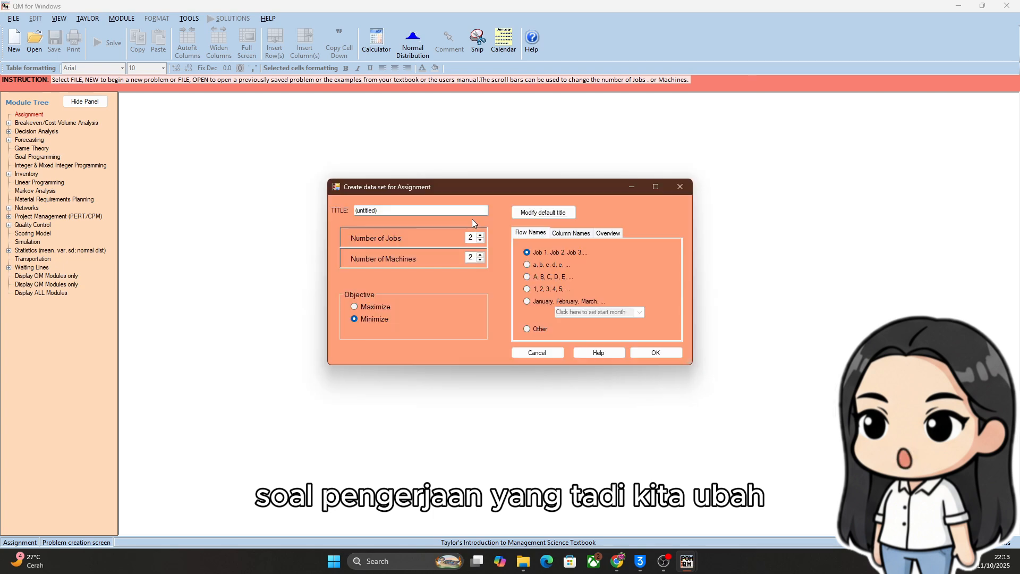
Title the new assignment data set "tabel mesin".
click(470, 214)
double_click(470, 214)
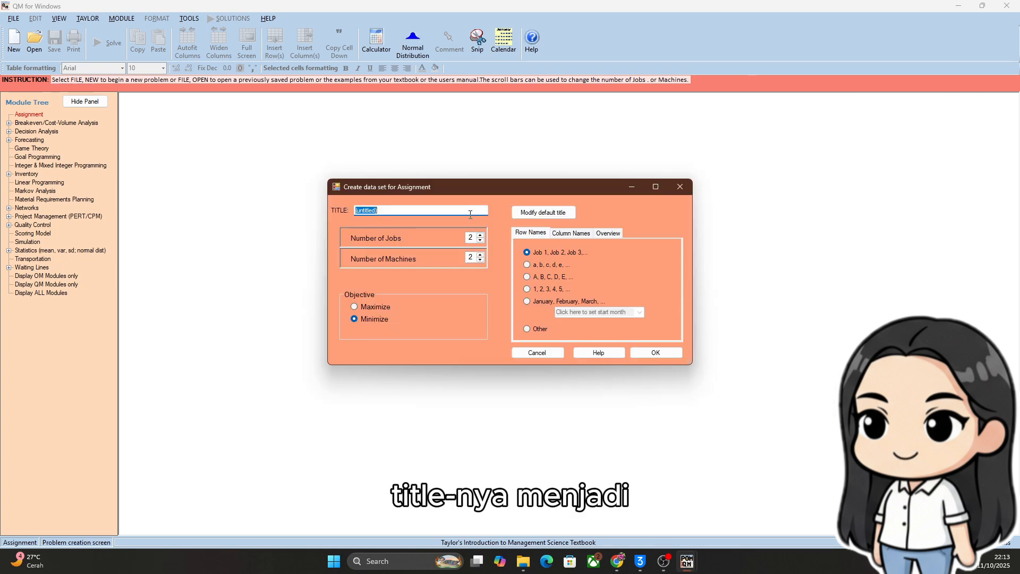
text(label )
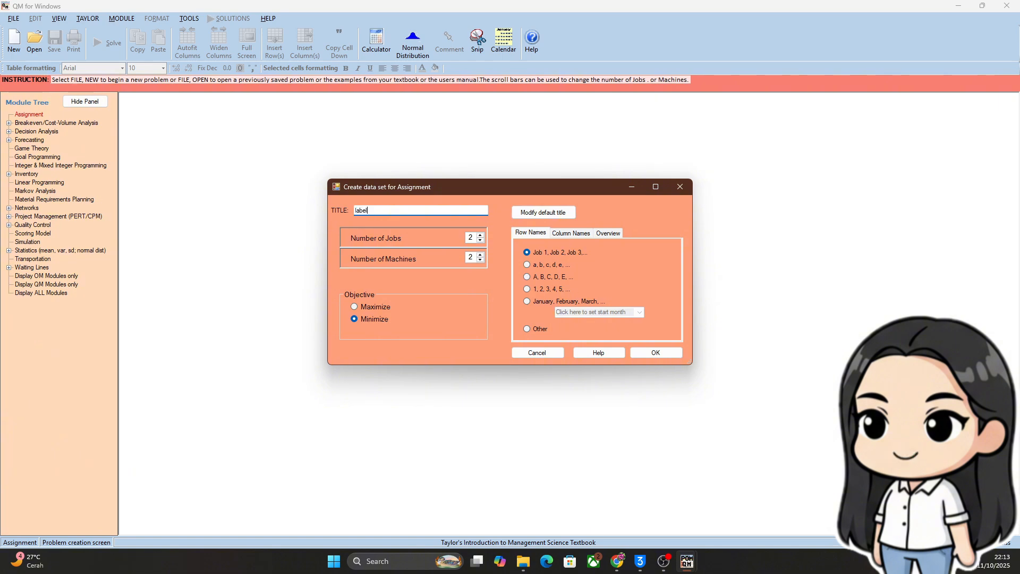
text(me)
key(BackSpace)
text(t)
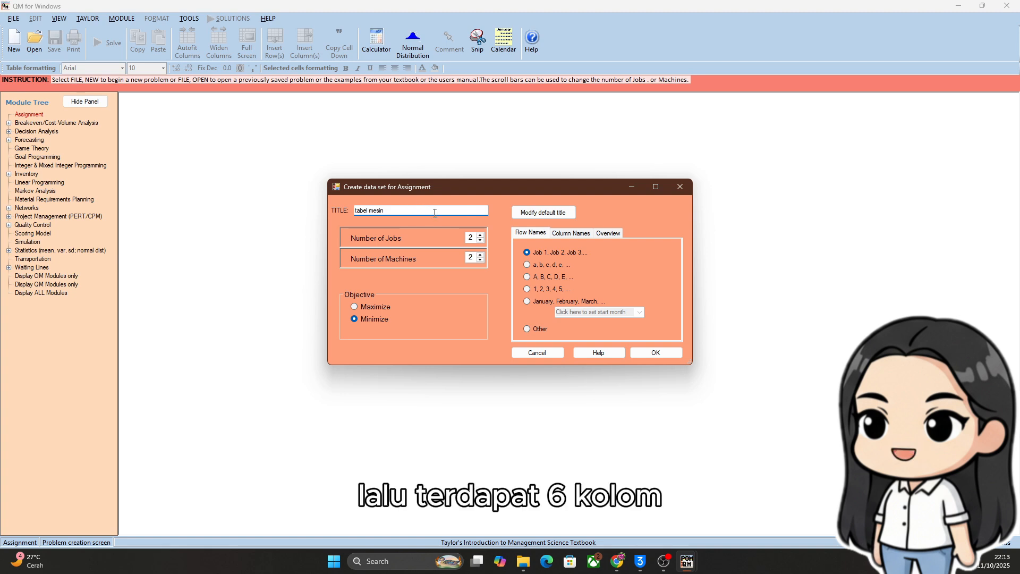
Set the number of jobs and machines to 6 each.
click(479, 235)
click(480, 236)
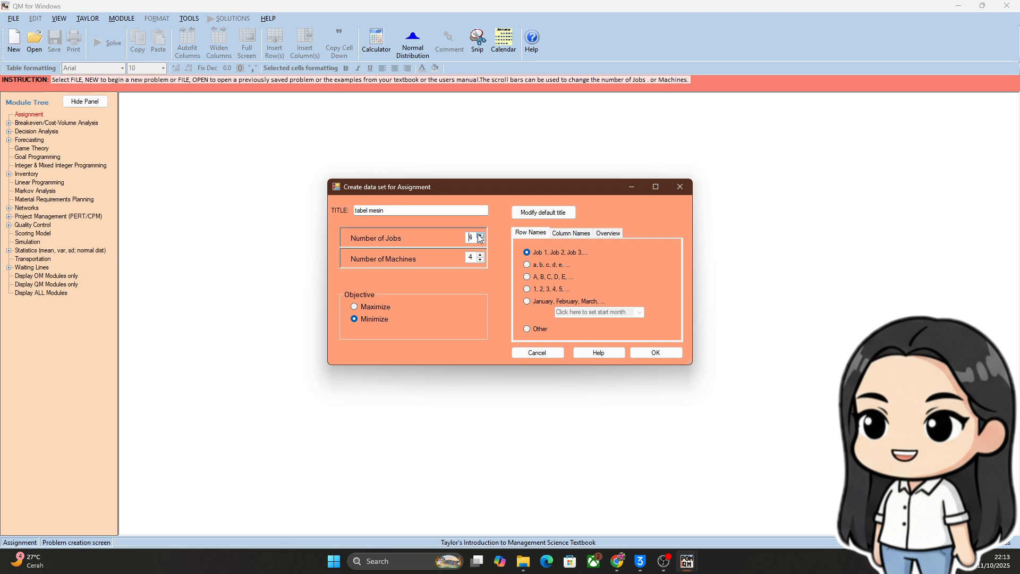
click(479, 235)
Set the column names to the custom prefix "M-" and create the data set with the Minimize objective.
click(572, 233)
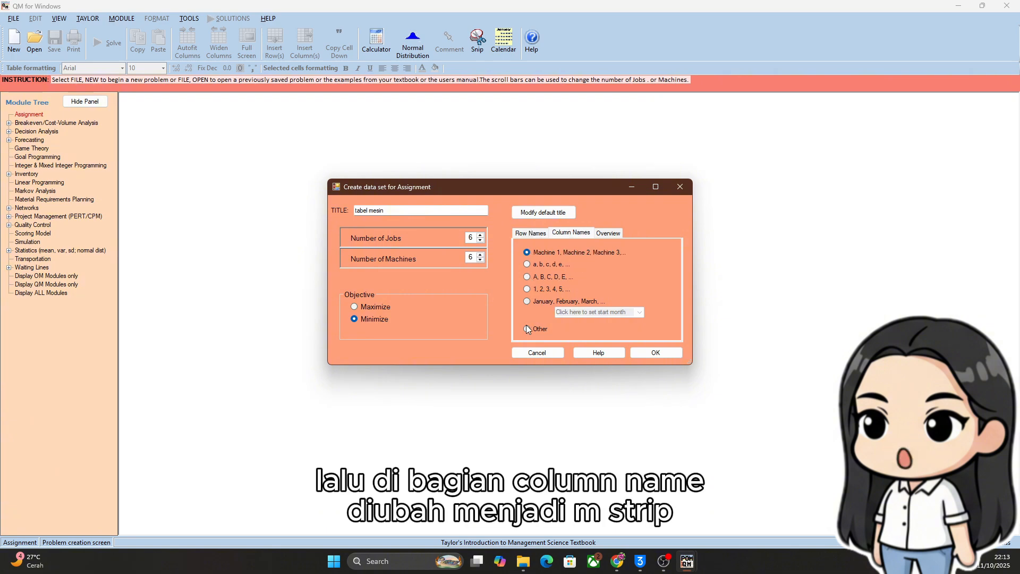
click(527, 330)
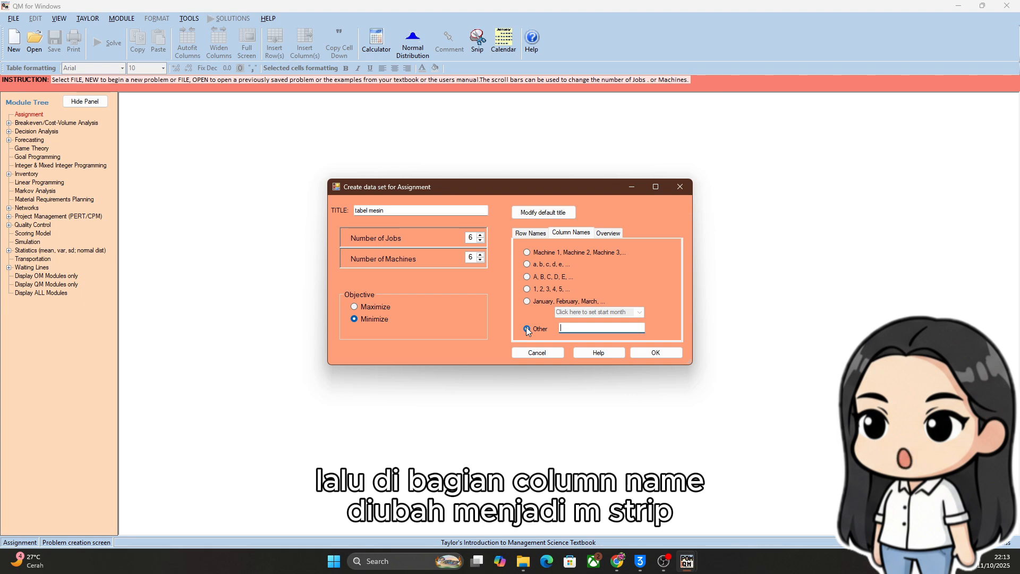
text(M)
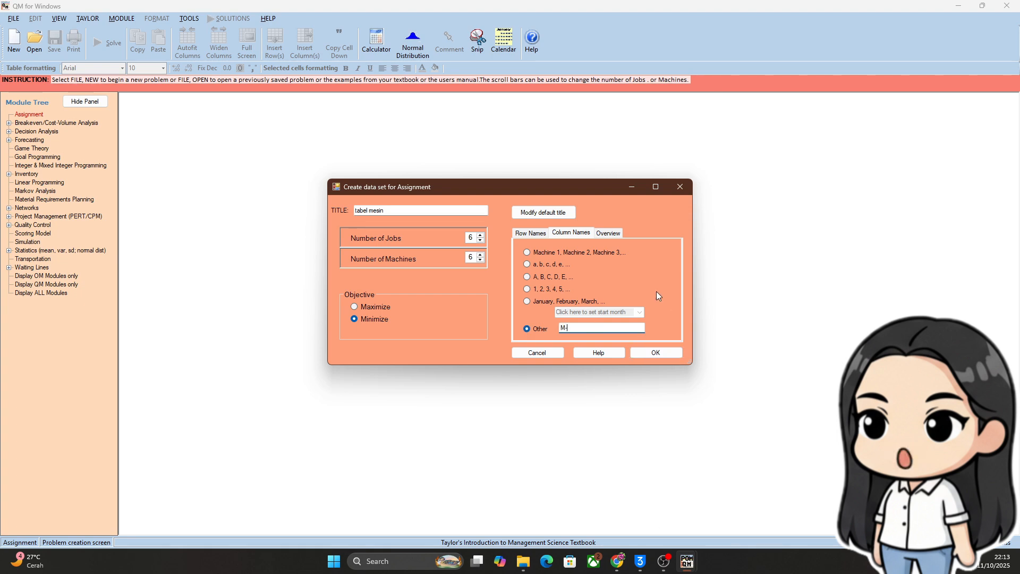
text(-)
click(667, 348)
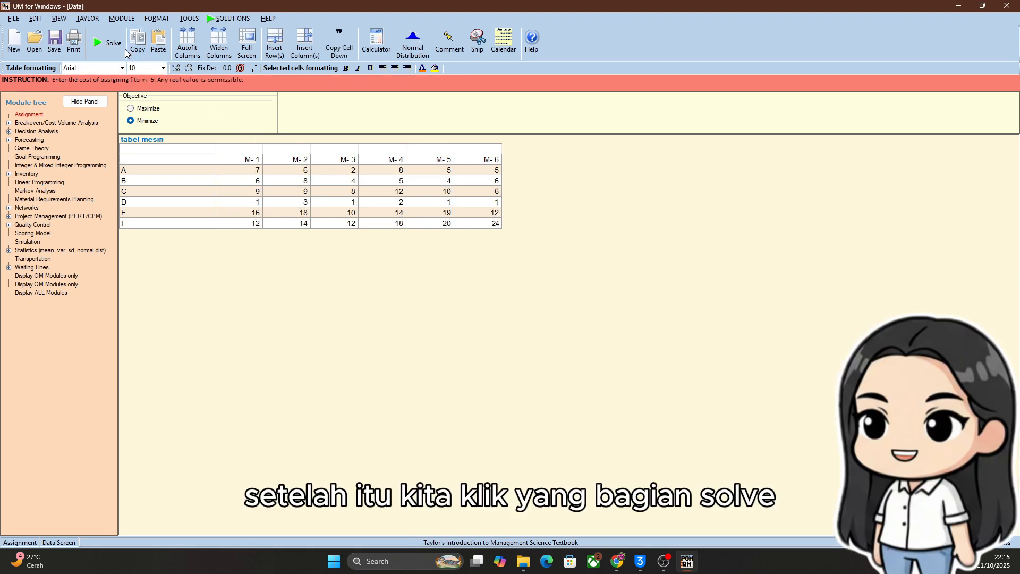
Solve the "tabel mesin" problem and open its Assignment List, placing it below the Assignment Results window.
click(115, 43)
key(alt+s)
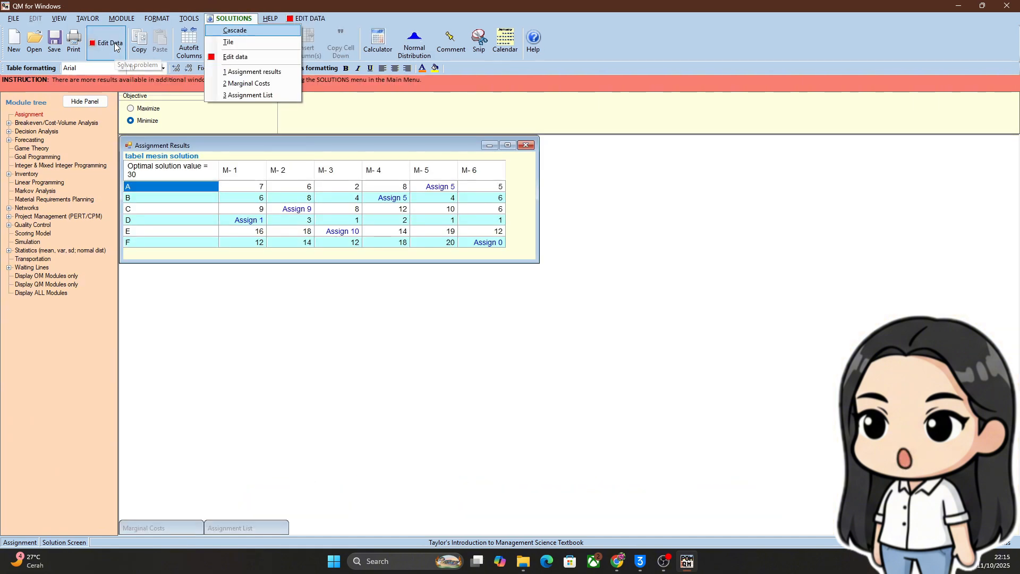
click(239, 95)
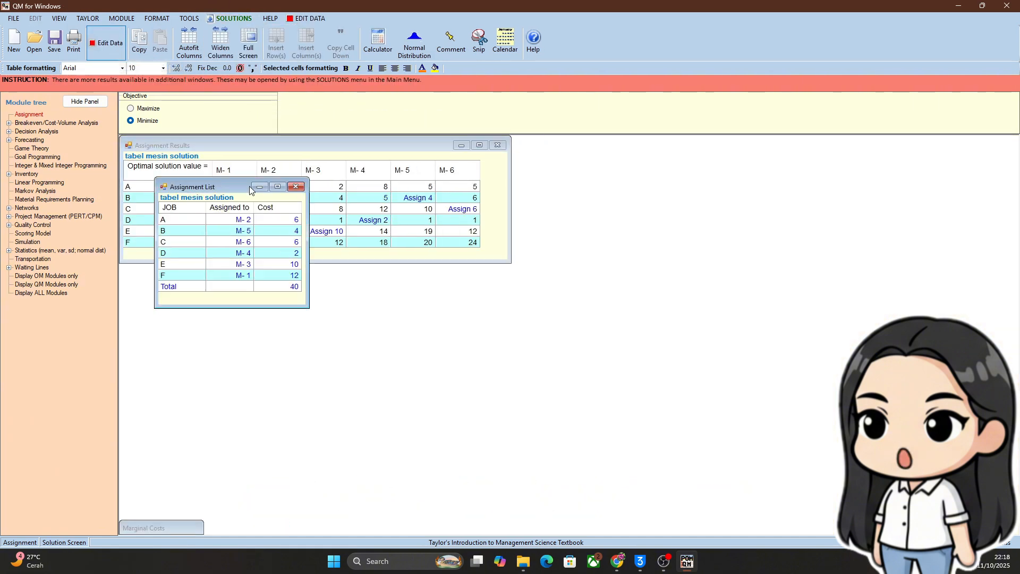
drag(251, 189, 386, 305)
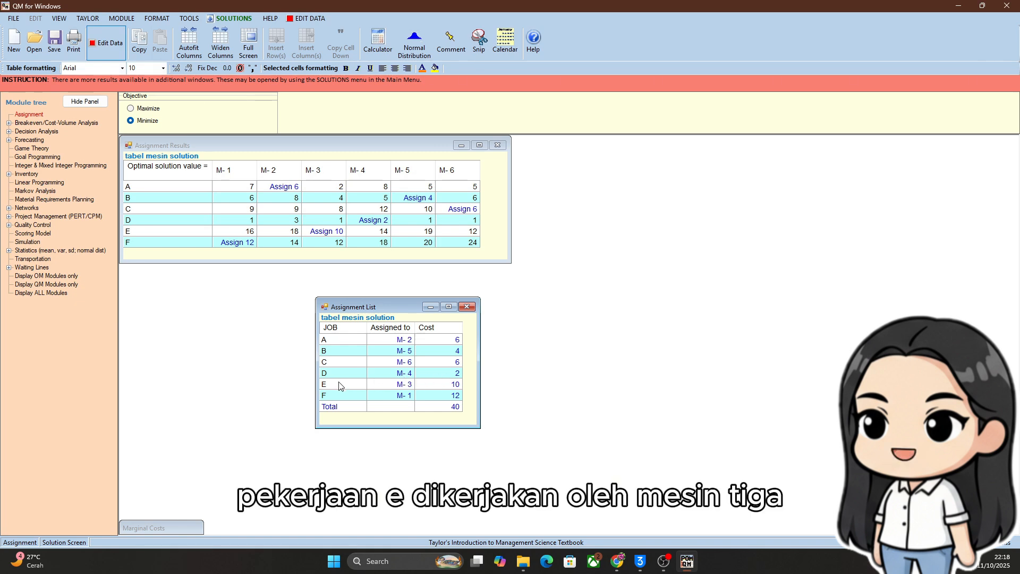
Examine the assigned machines and costs of jobs E and F, and the total cost, in the Assignment List.
click(370, 381)
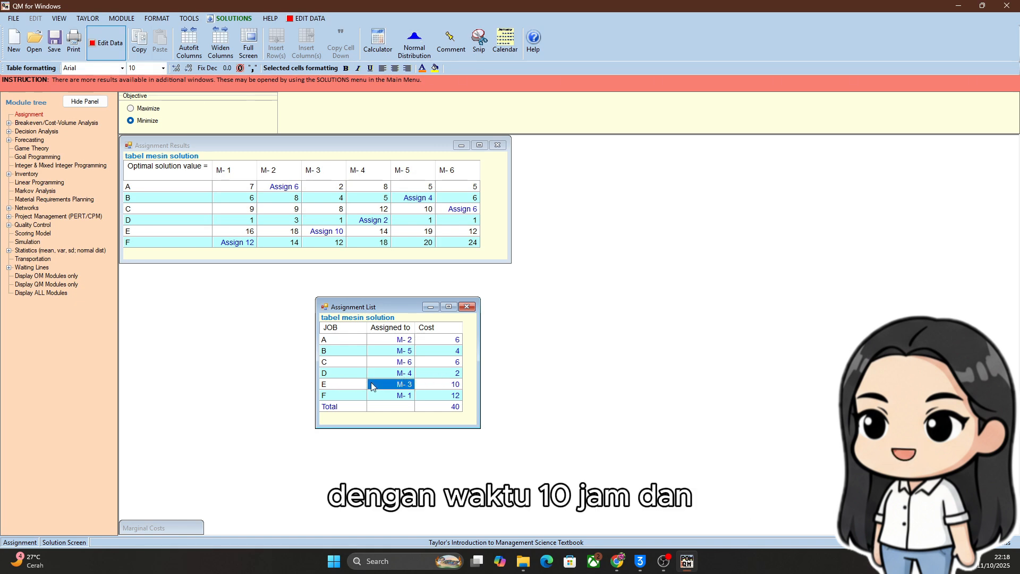
key(Right)
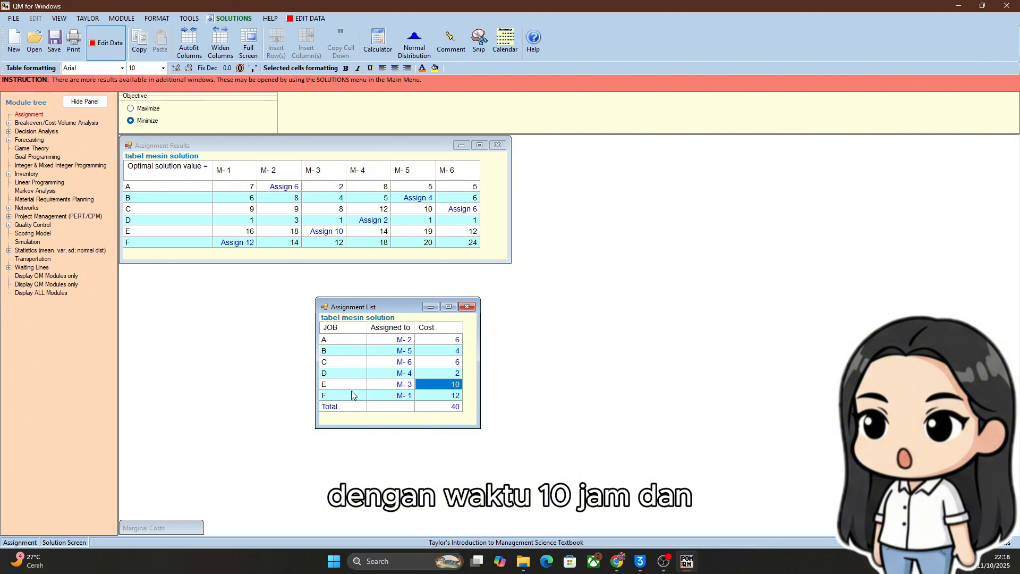
drag(352, 395, 430, 401)
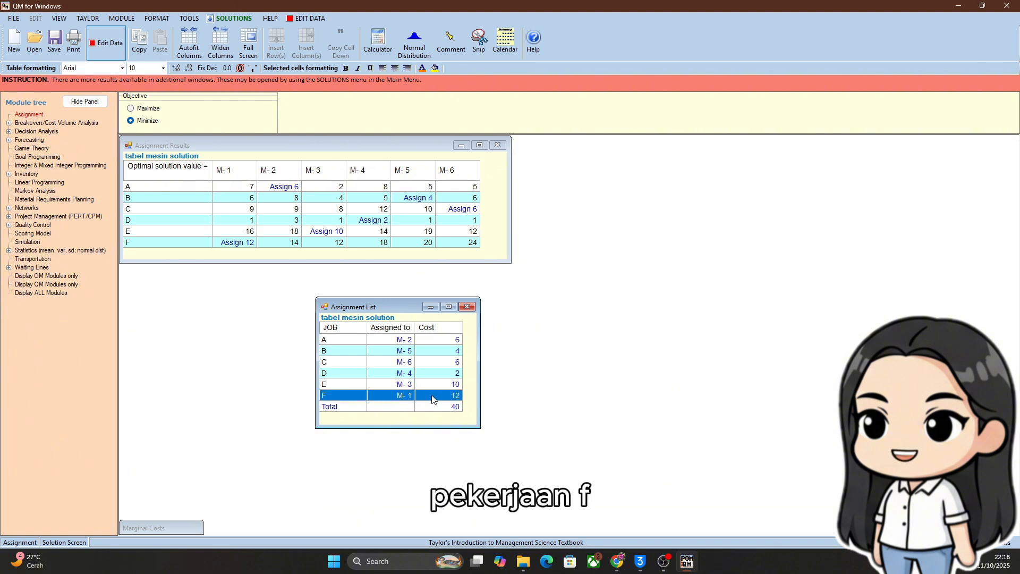
click(397, 409)
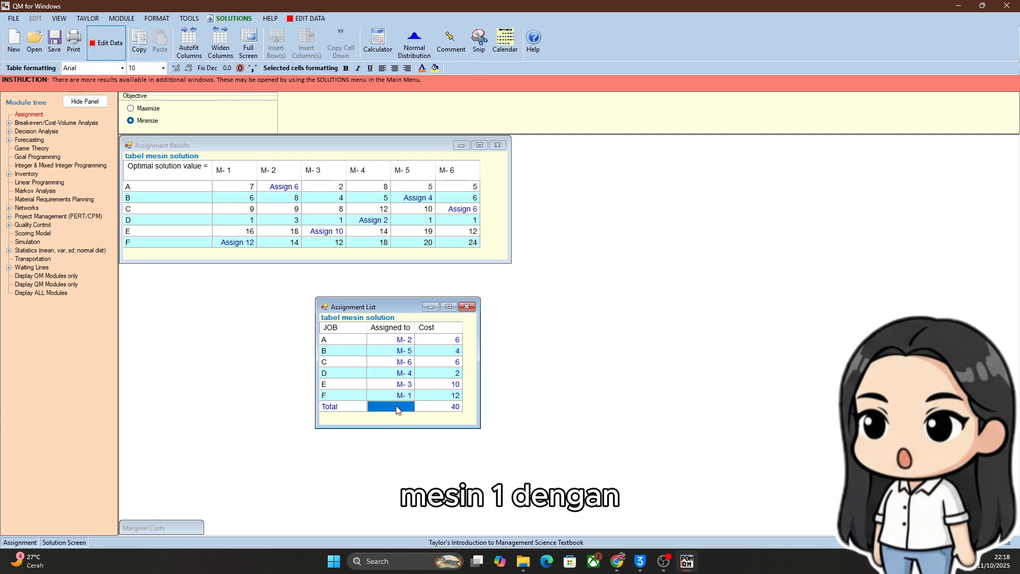
click(425, 406)
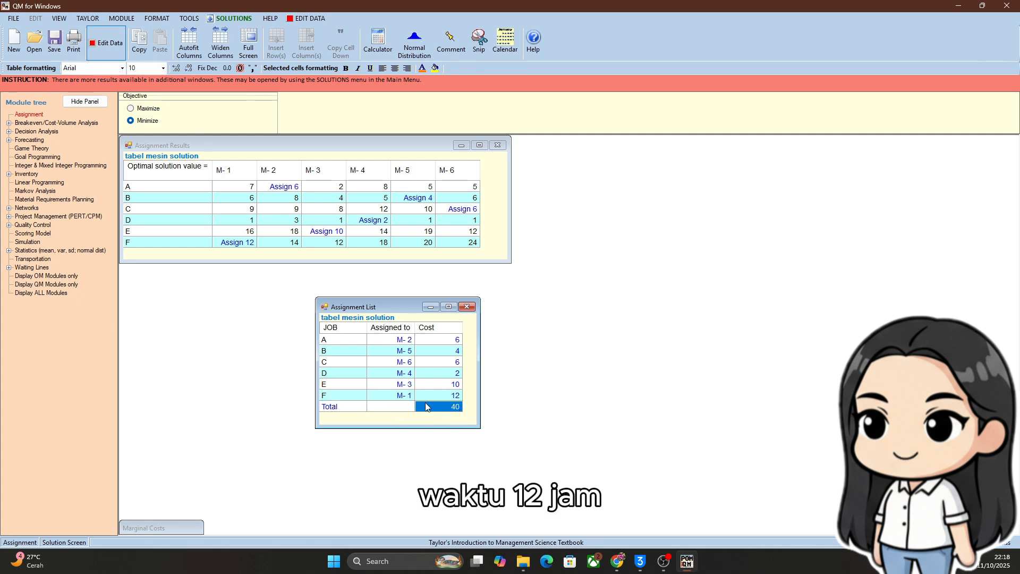
click(399, 406)
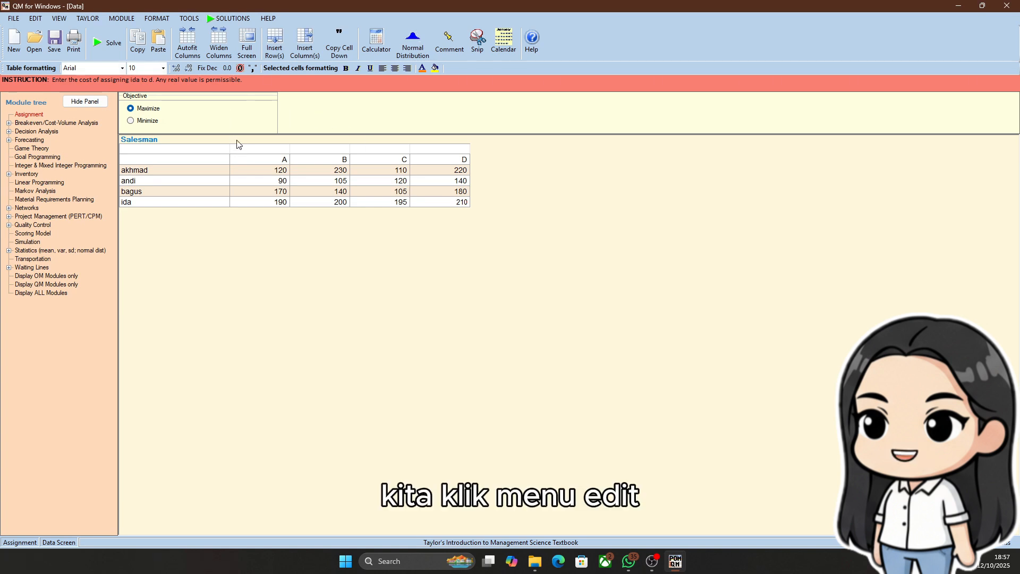
Insert a column after D in the Salesman table and name it E.
click(38, 20)
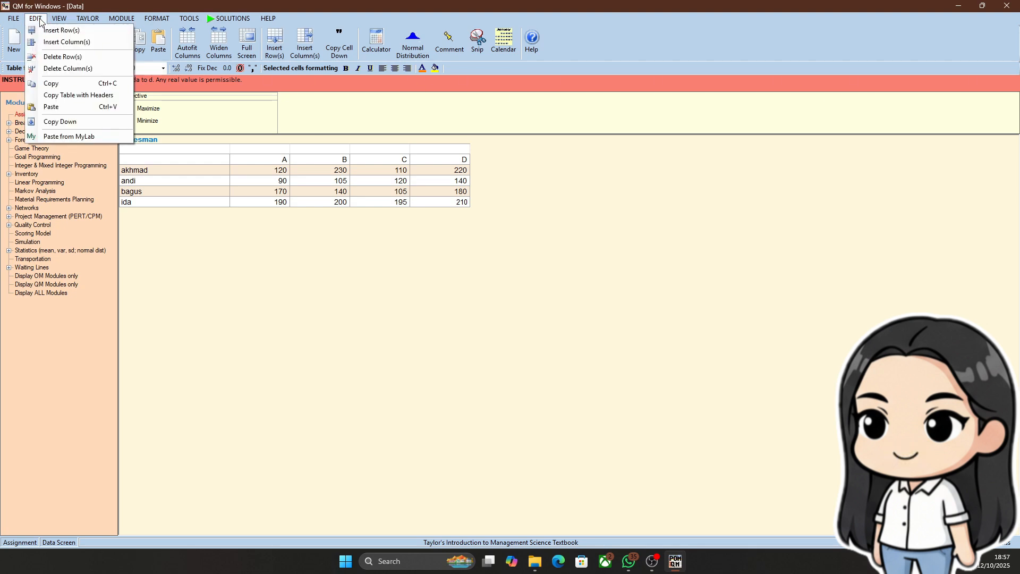
click(57, 42)
click(378, 161)
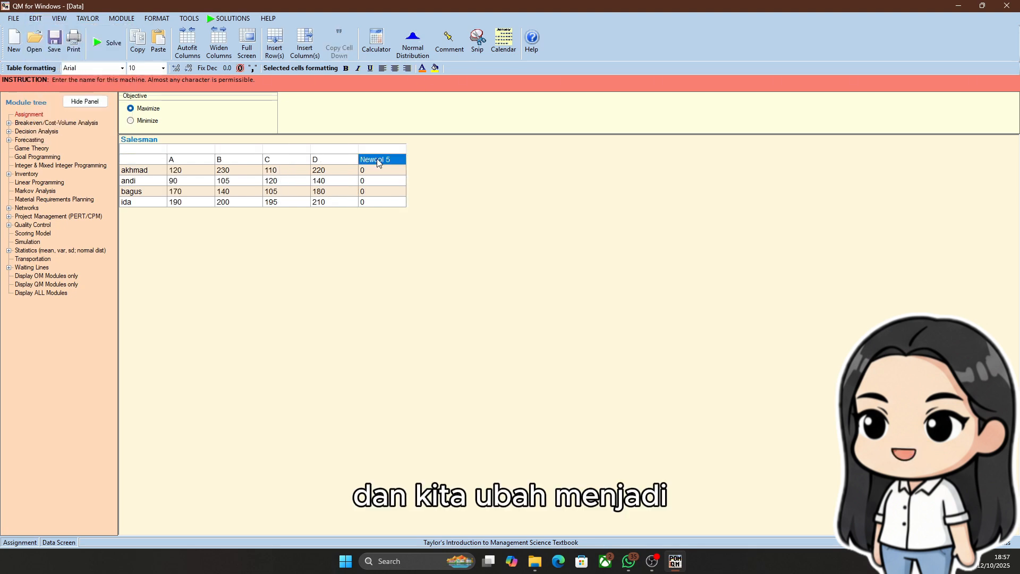
text(E)
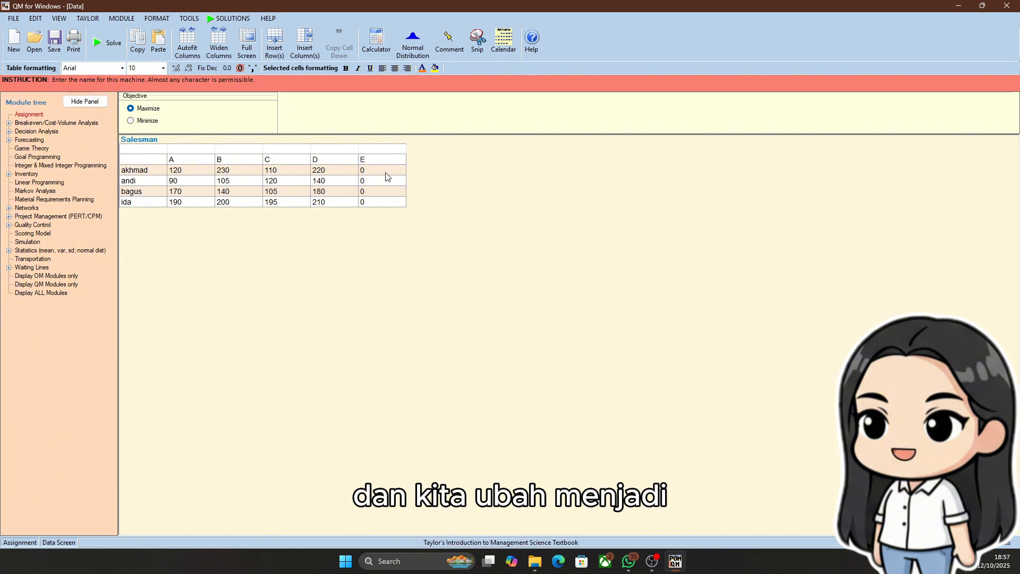
Enter 245, 130, 195 and 185 in column E for the four salesmen, from the first row to the last.
click(386, 173)
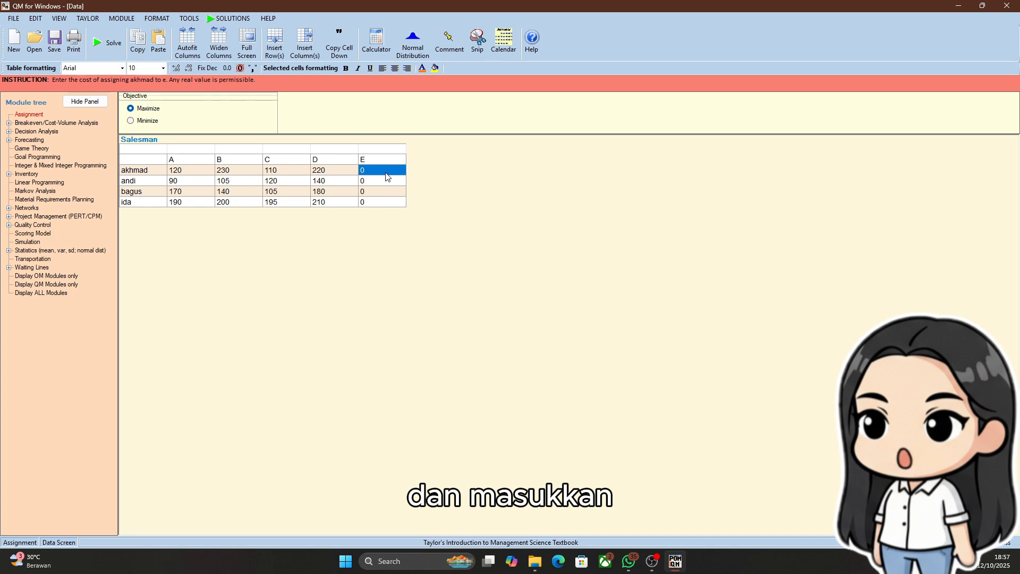
text(245)
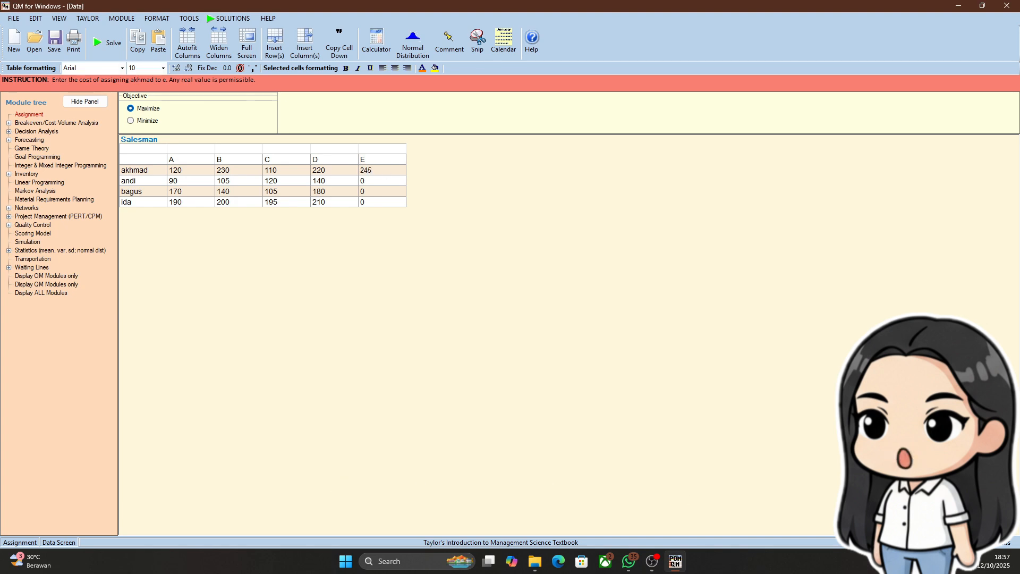
click(384, 179)
text(130)
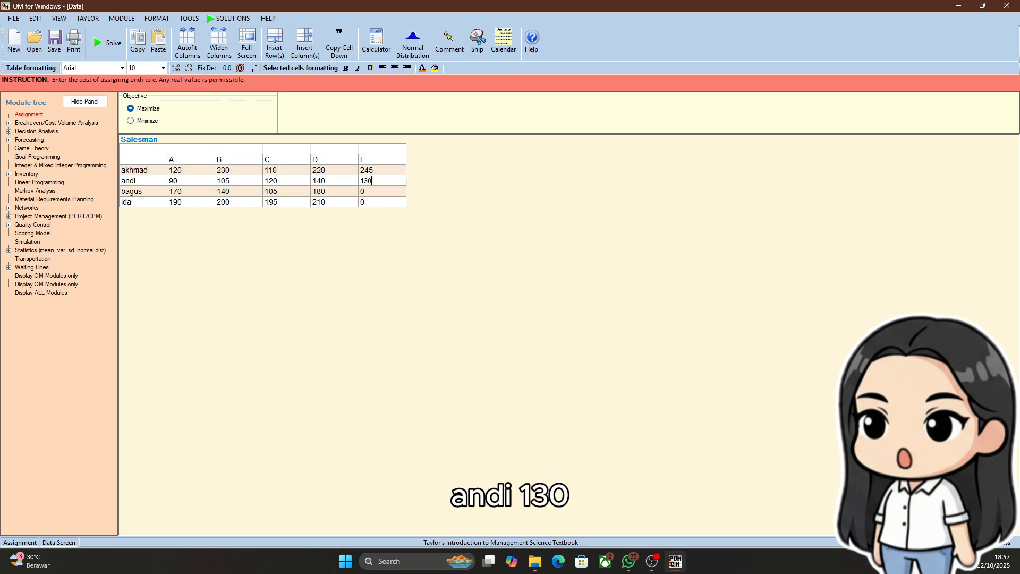
key(Return)
text(195)
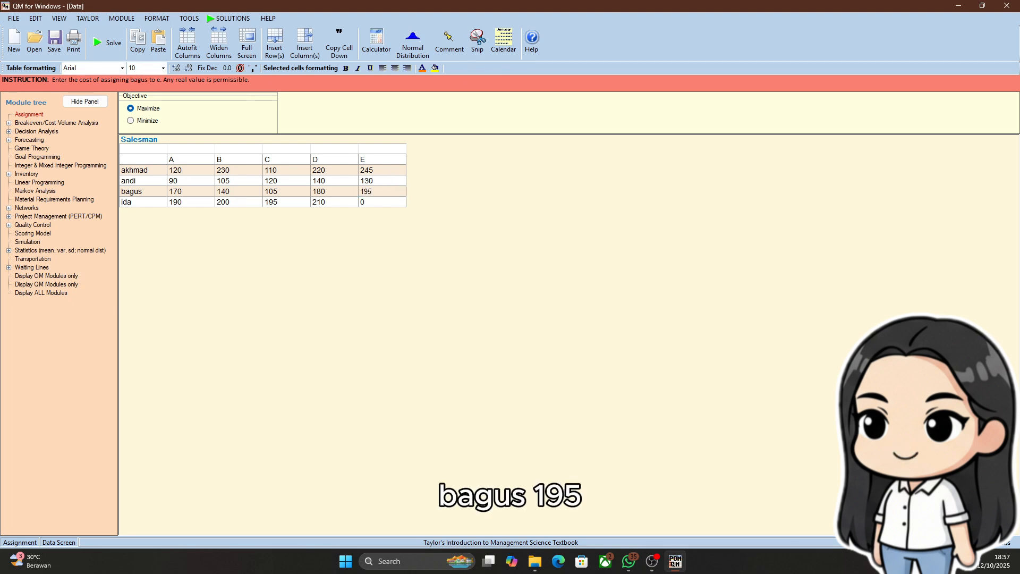
key(Return)
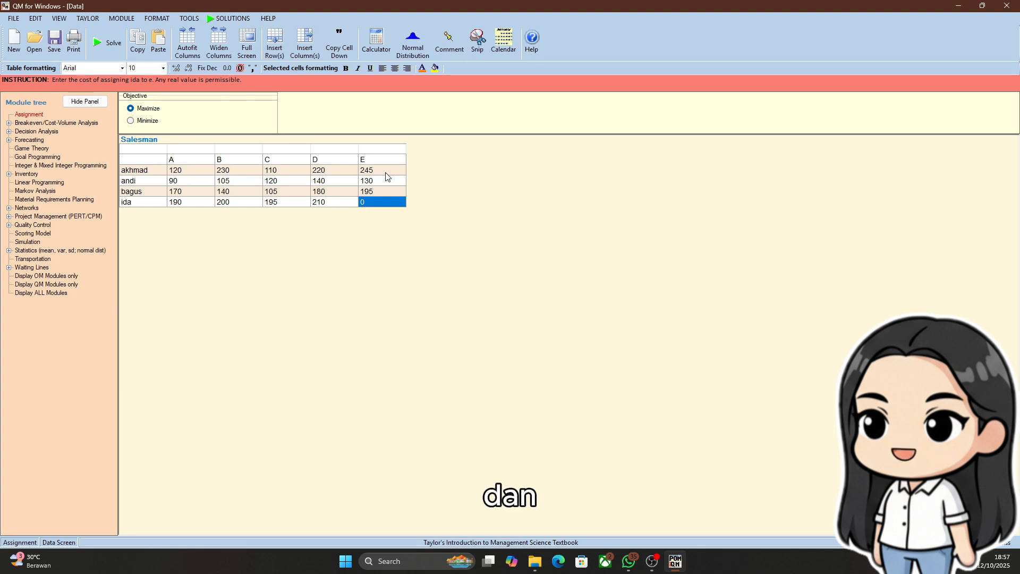
text(185)
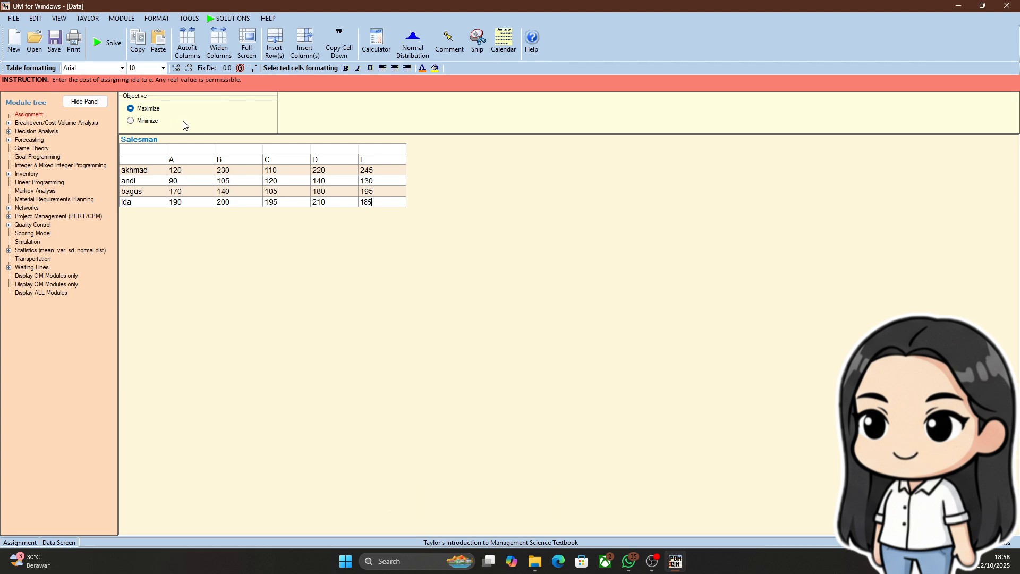
Solve the Salesman problem and open its Assignment List, placing it below the Assignment Results window.
click(105, 45)
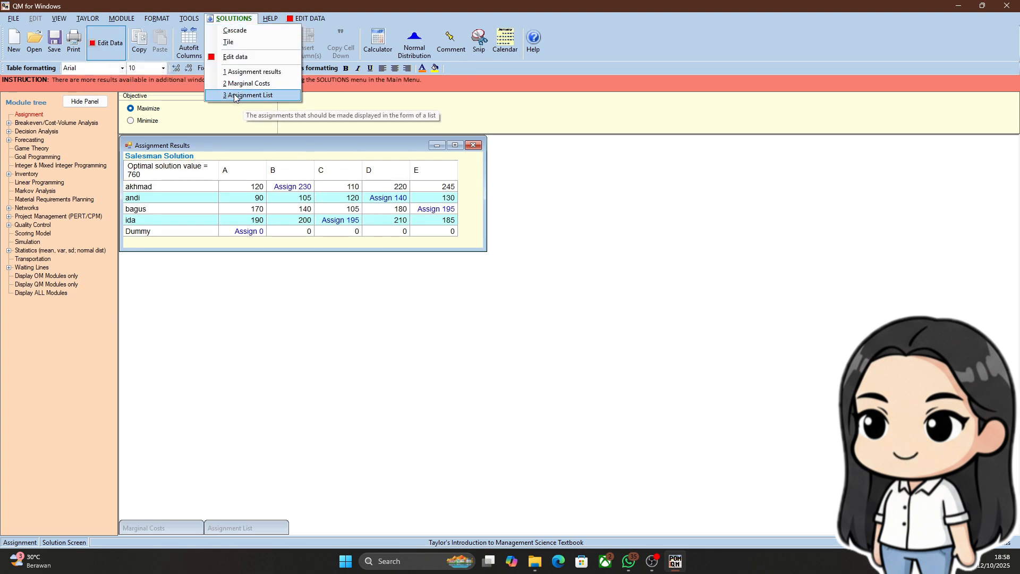
click(234, 95)
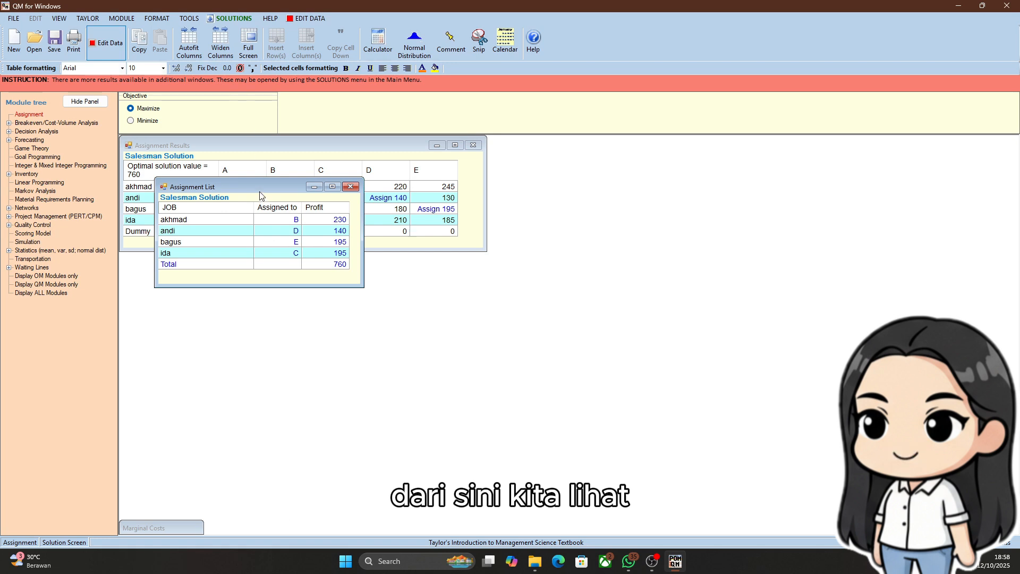
drag(260, 190, 303, 267)
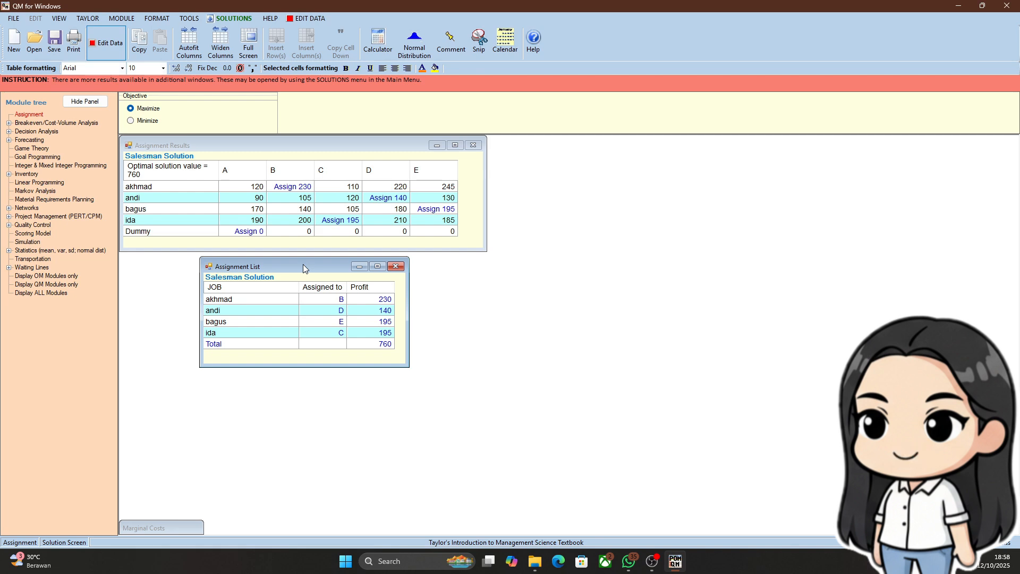
drag(304, 265, 367, 258)
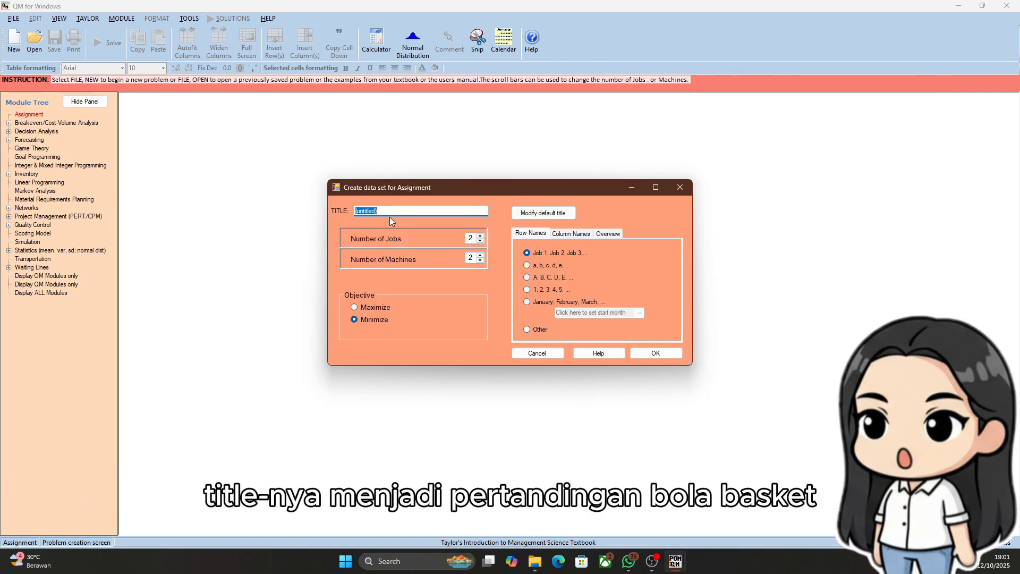
Title the new assignment data set "pertandingan bola basket" and set it to 4 jobs and 4 machines.
text(per)
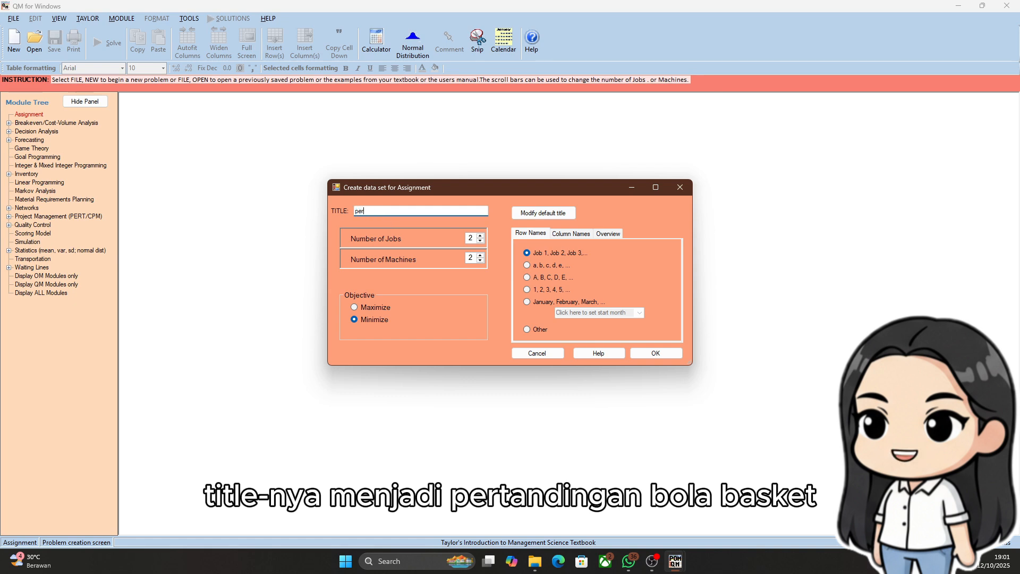
text(tandingan)
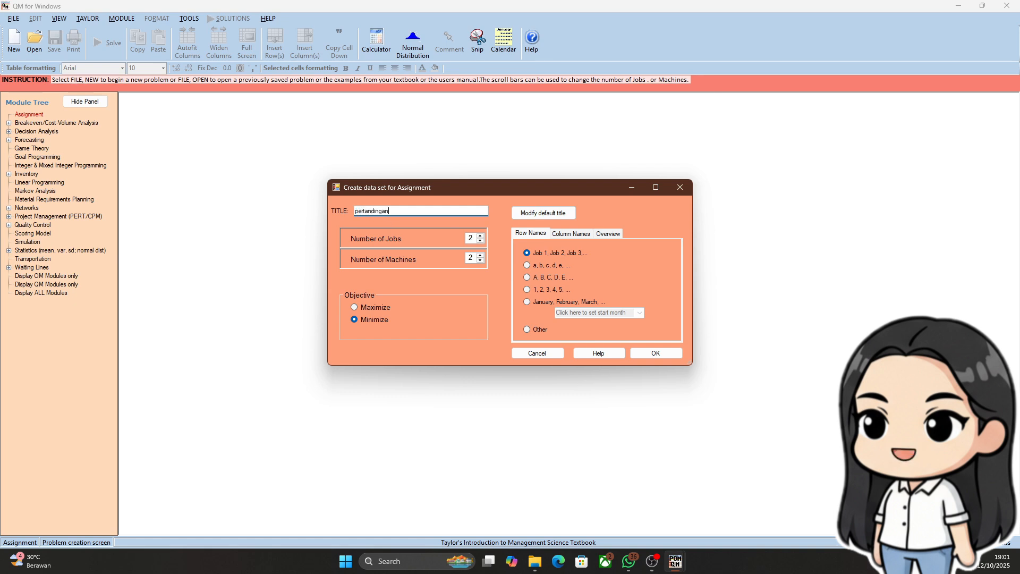
text( bola basket)
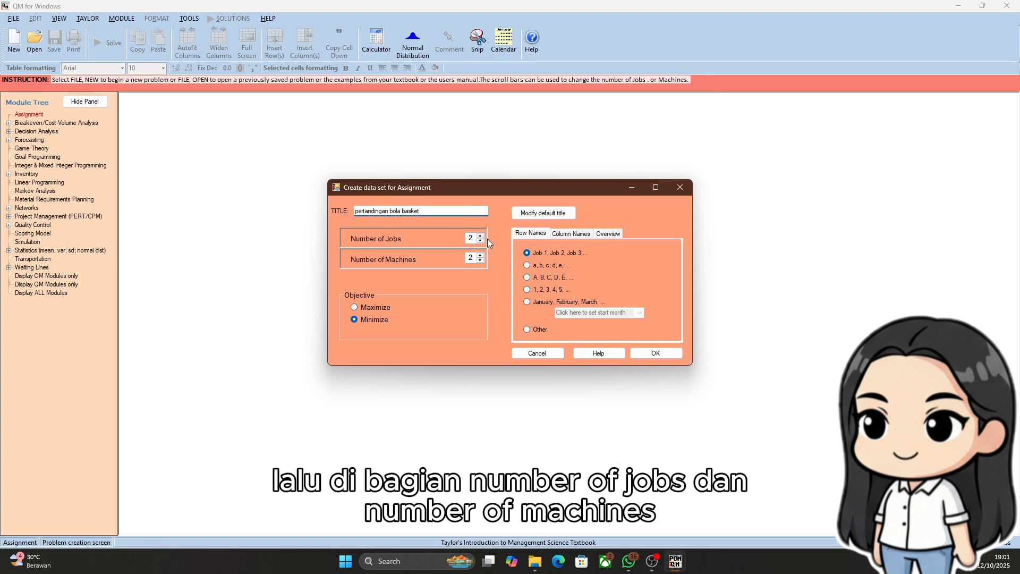
click(480, 235)
click(480, 235)
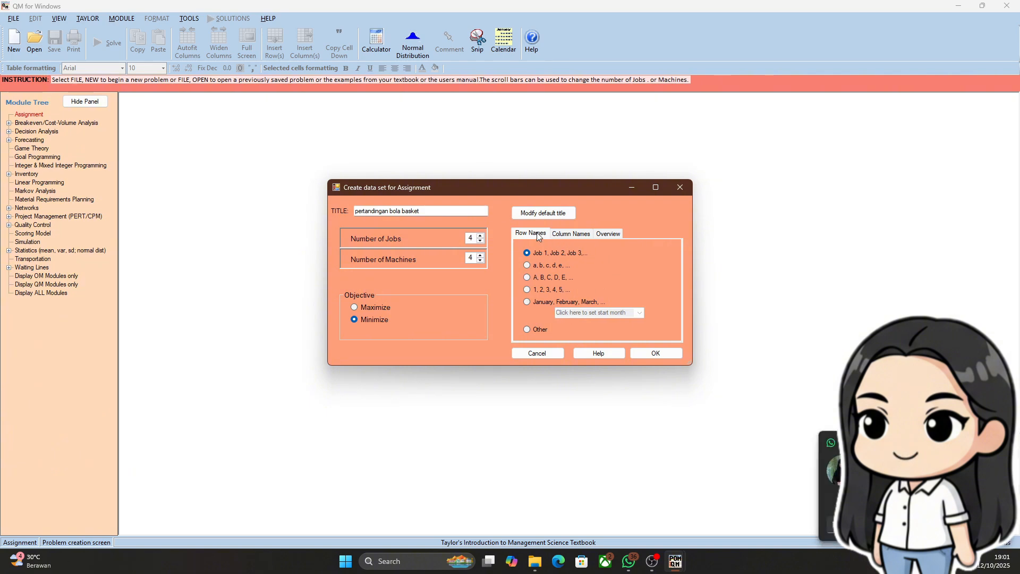
Set the row names to A, B, C, D, E and the column names to the custom prefix "nama", and create the data set.
click(526, 278)
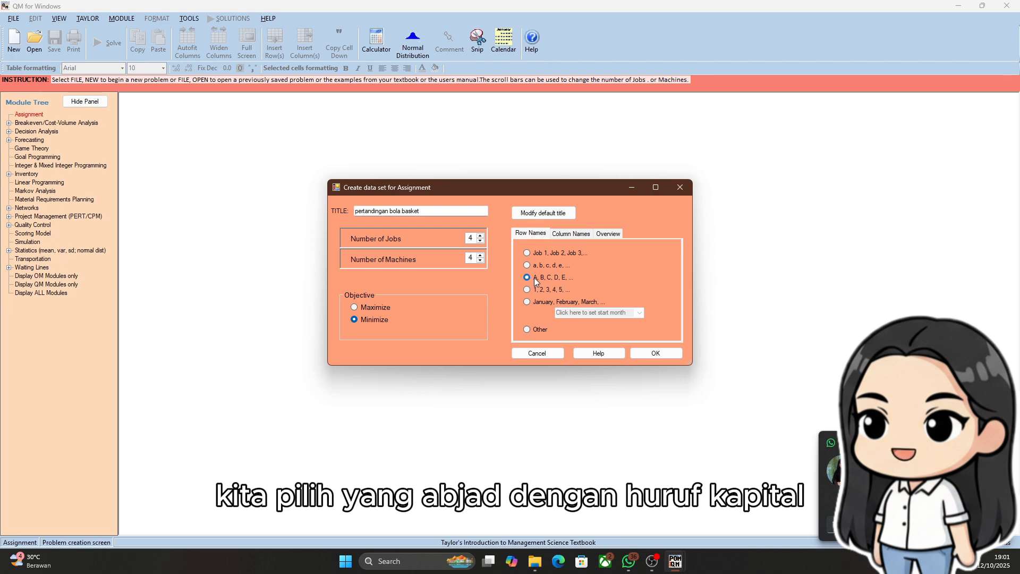
click(568, 234)
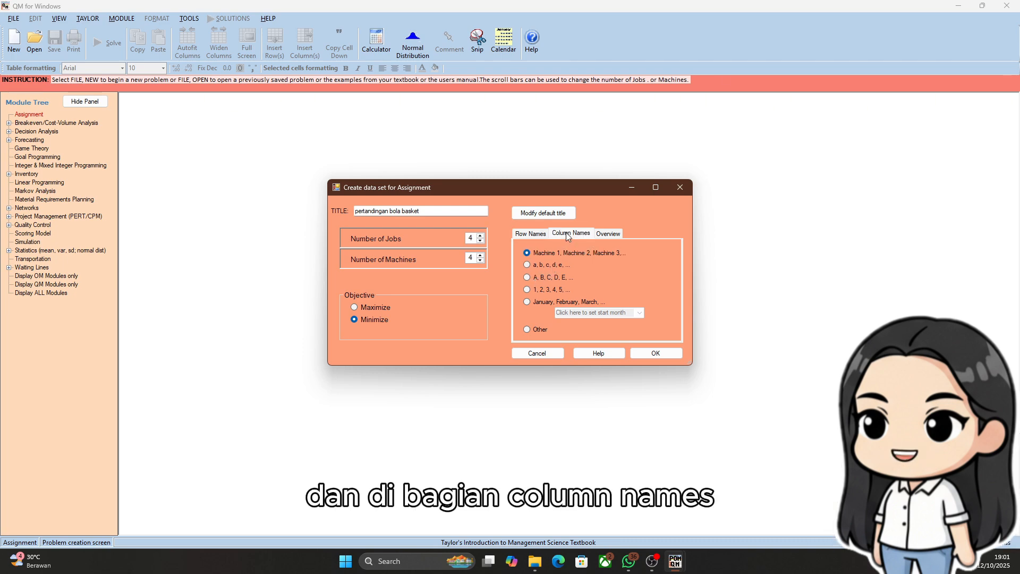
click(527, 329)
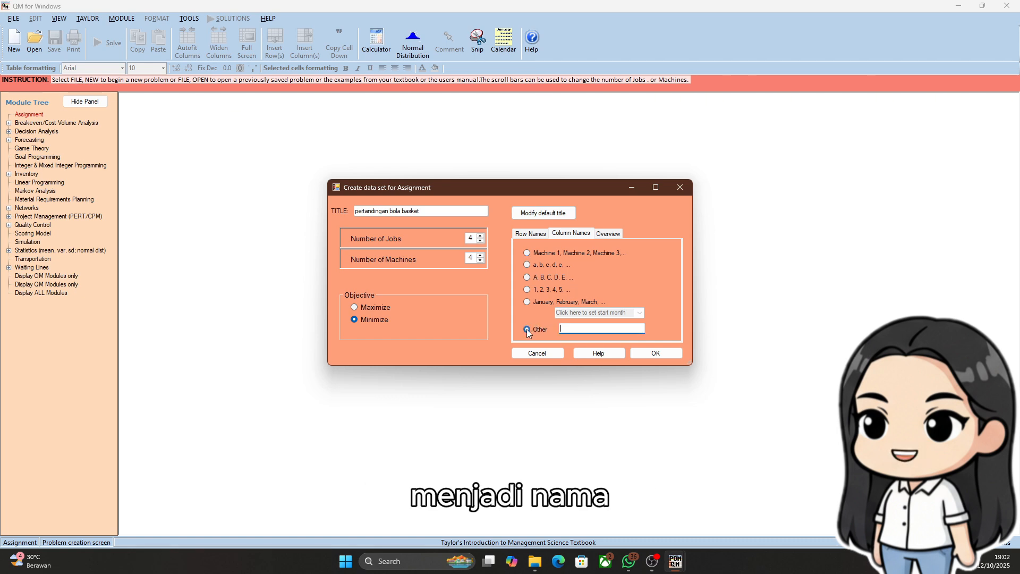
text(nama)
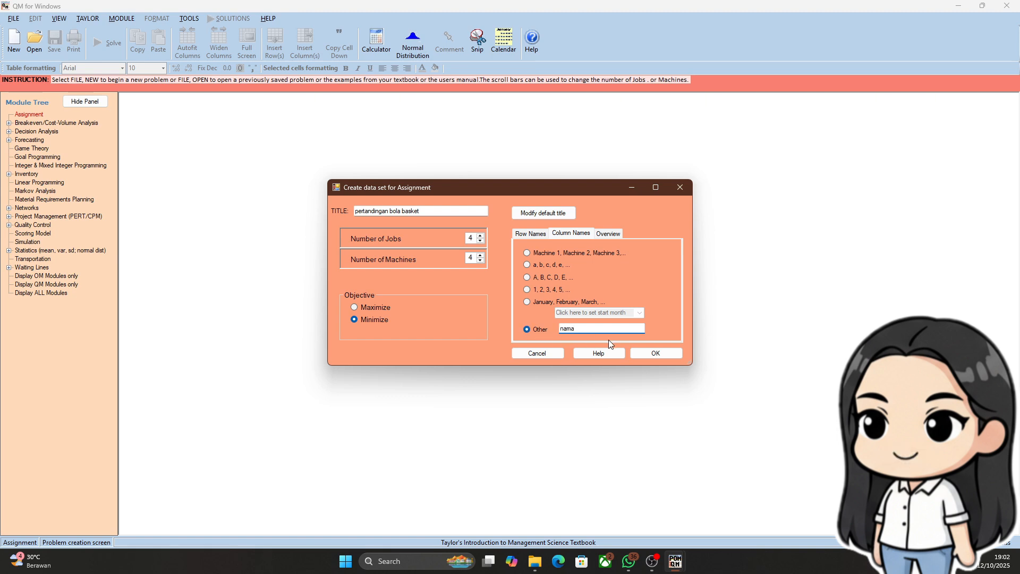
click(664, 352)
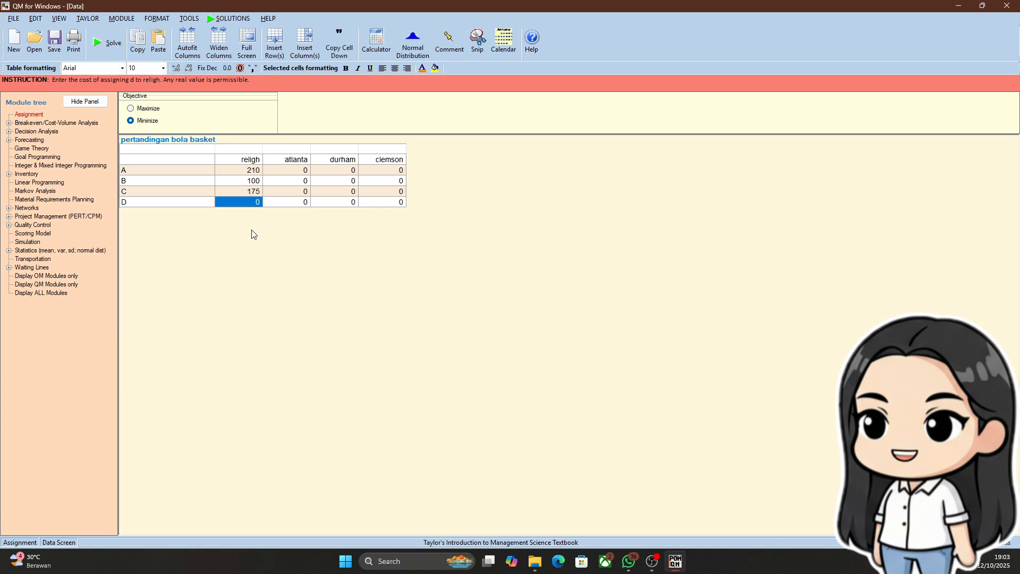
Complete the cost table: religh D 80; atlanta 90, 70, 105, 65; durham 180, 130, 140, 105; clemson 160, 200, 170, 120.
text(80)
key(Right)
key(Up)
key(Up)
key(Up)
text(90)
key(Down)
text(70)
key(Down)
text(105)
key(Down)
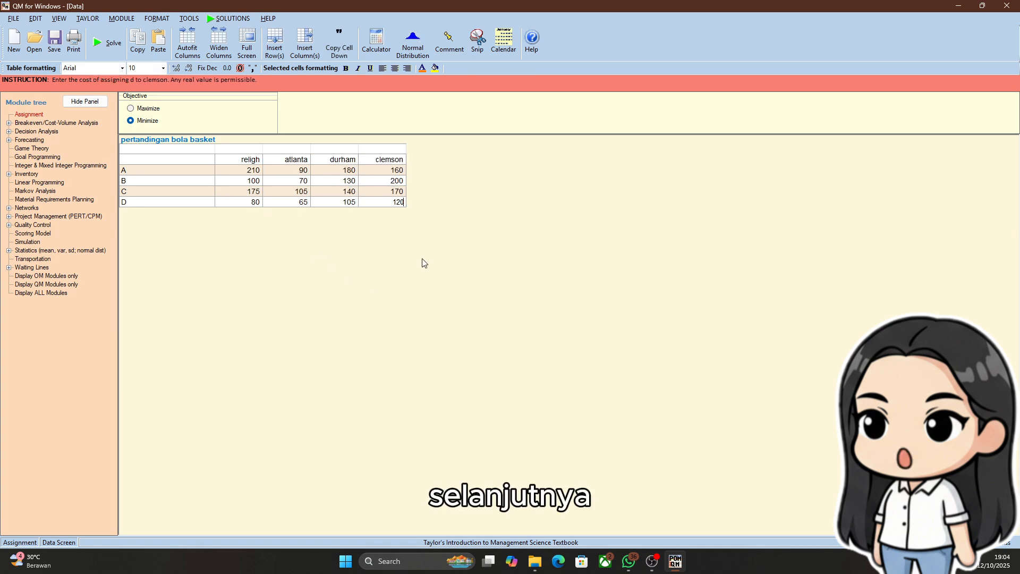
Solve the "pertandingan bola basket" problem and open its Assignment List, moving it below the Assignment Results window.
click(114, 46)
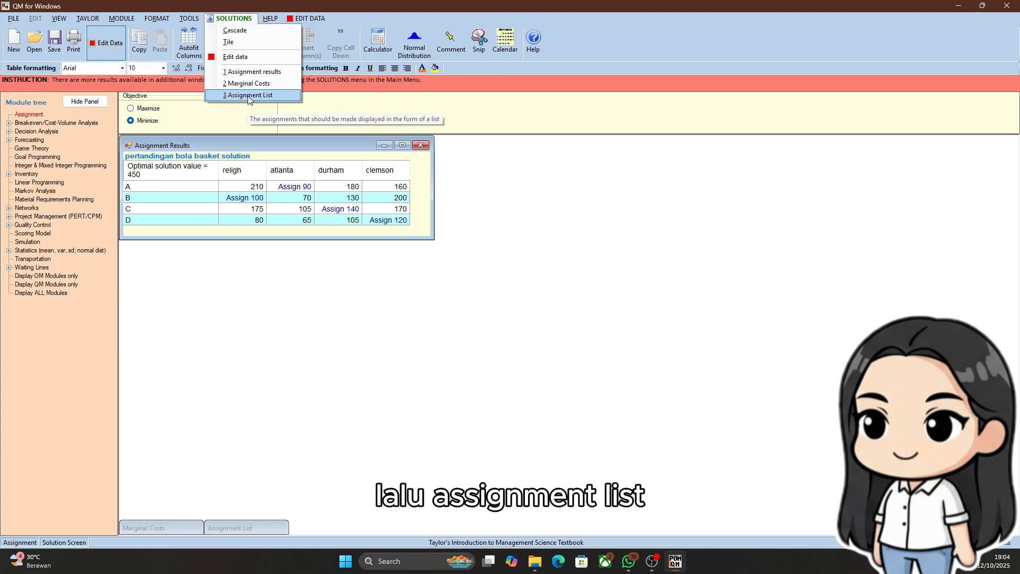
click(248, 96)
drag(260, 186, 321, 251)
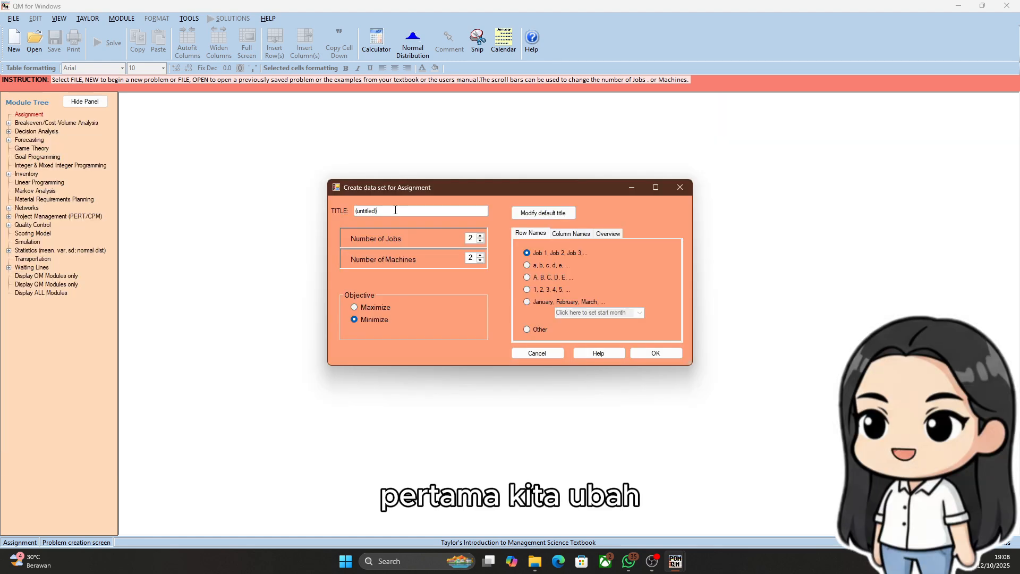
Title the new data set "biaya mesin" with 5 jobs and 5 machines, and name its rows A, B, C, D, E.
click(395, 210)
text(bia)
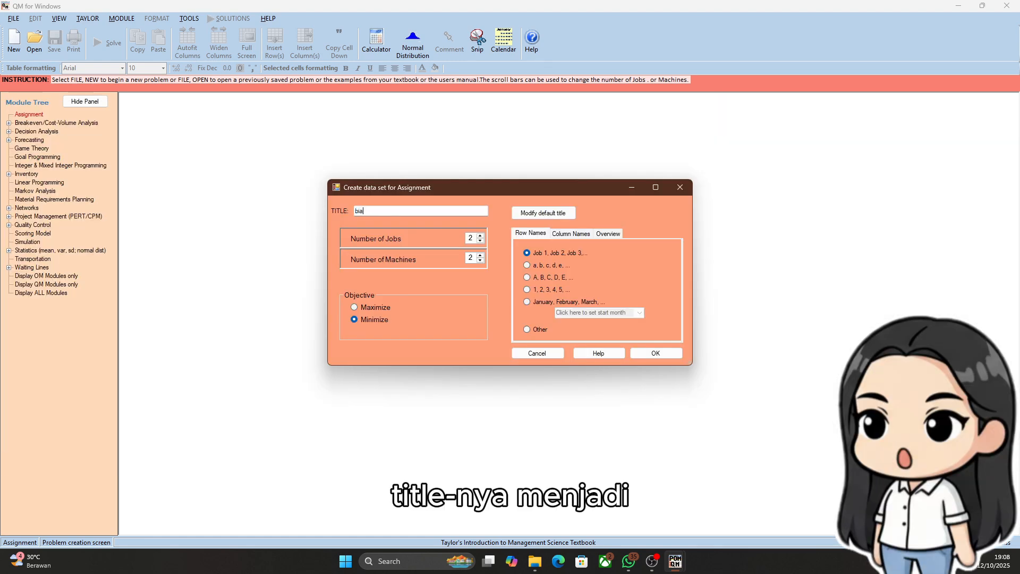
text(ya mesin)
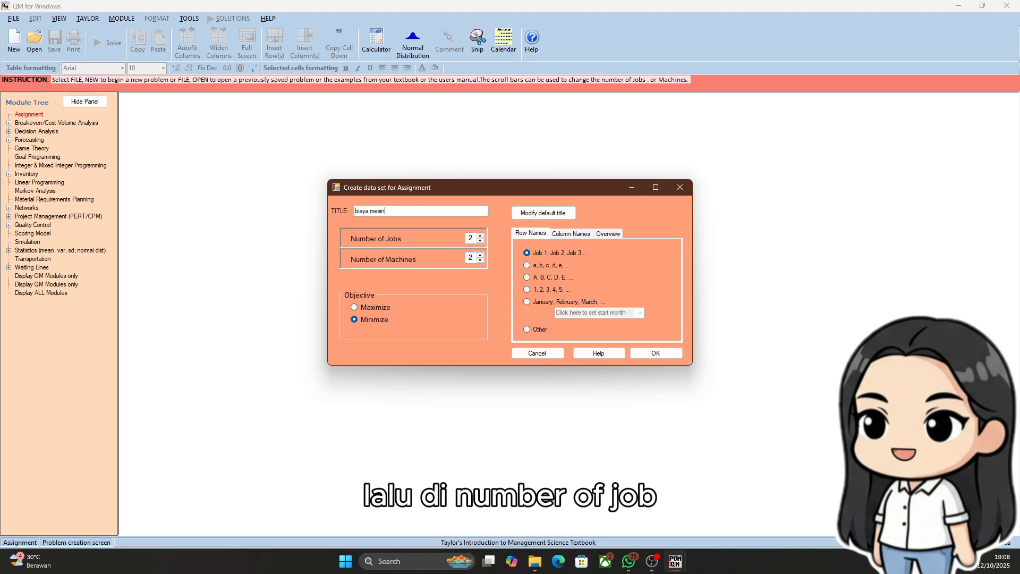
click(480, 236)
click(480, 235)
click(480, 236)
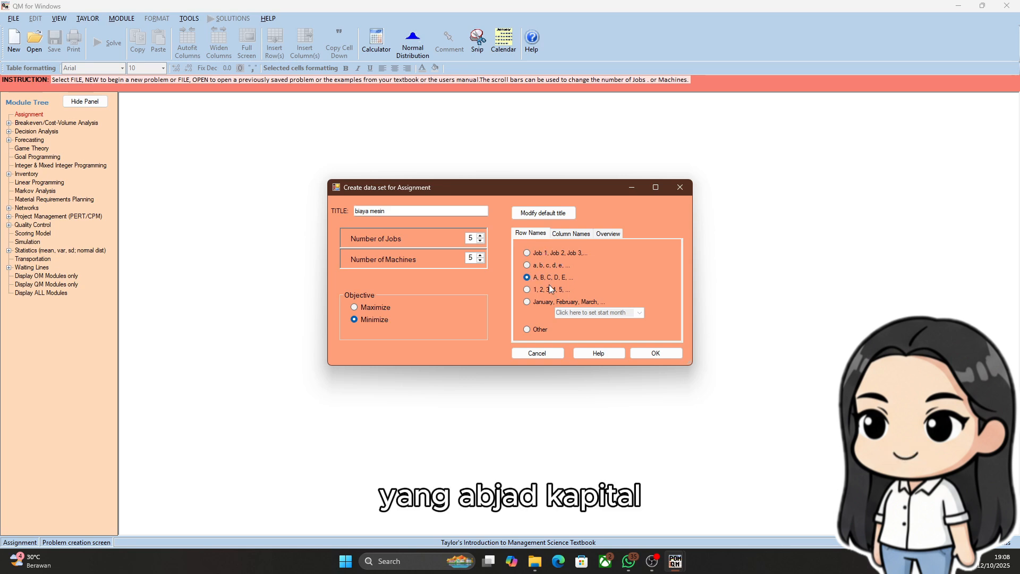
Set the column names to the custom prefix "PEKERJAAN" and create the data set with the Minimize objective.
click(570, 234)
click(527, 329)
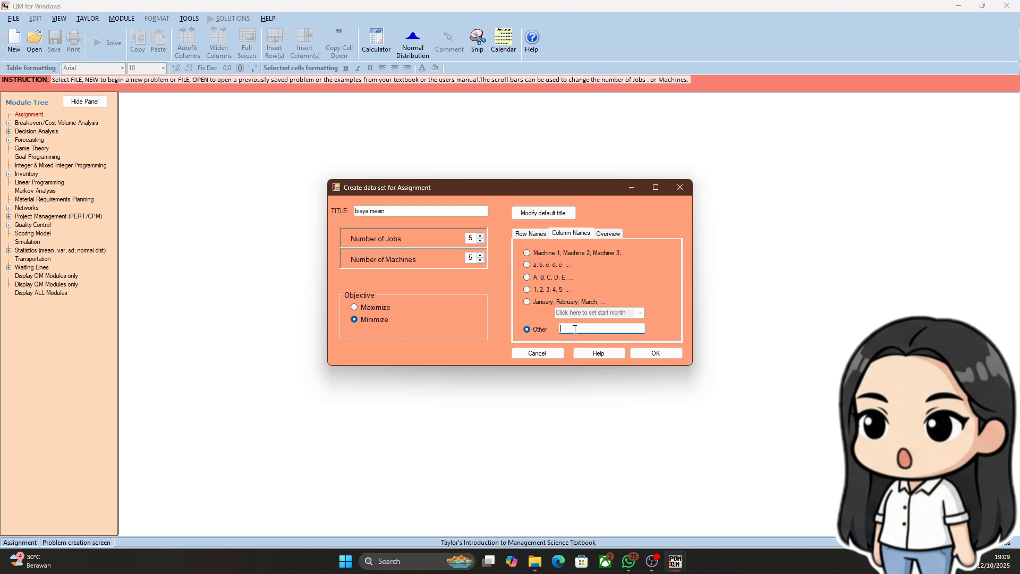
text(PEKERJAAN)
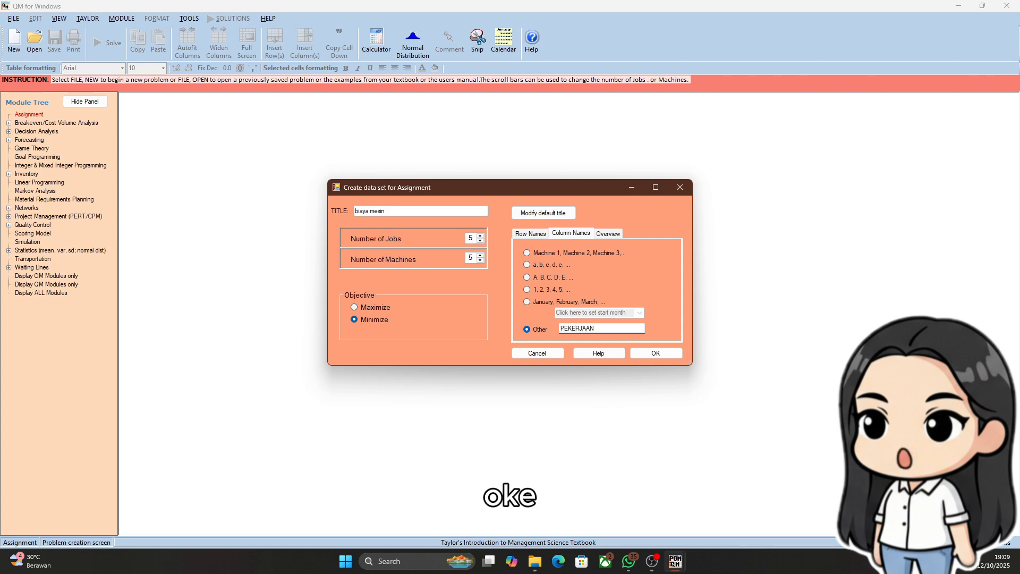
click(645, 356)
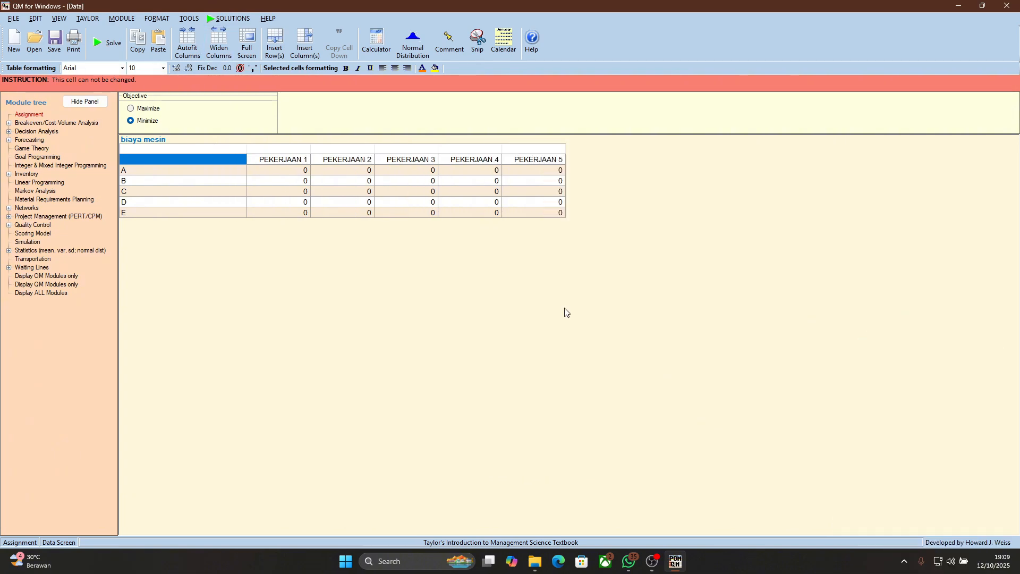
Enter the costs of rows A to E for PEKERJAAN 1 to 5, column by column: 1/10/5/15/20, 2/2/10/5/15, 3/3/15/14/13, 4/15/2/7/0, 5/9/4/15/8.
key(Return)
text(5)
key(Return)
text(15)
key(Return)
text(20)
key(Return)
text(2)
key(Return)
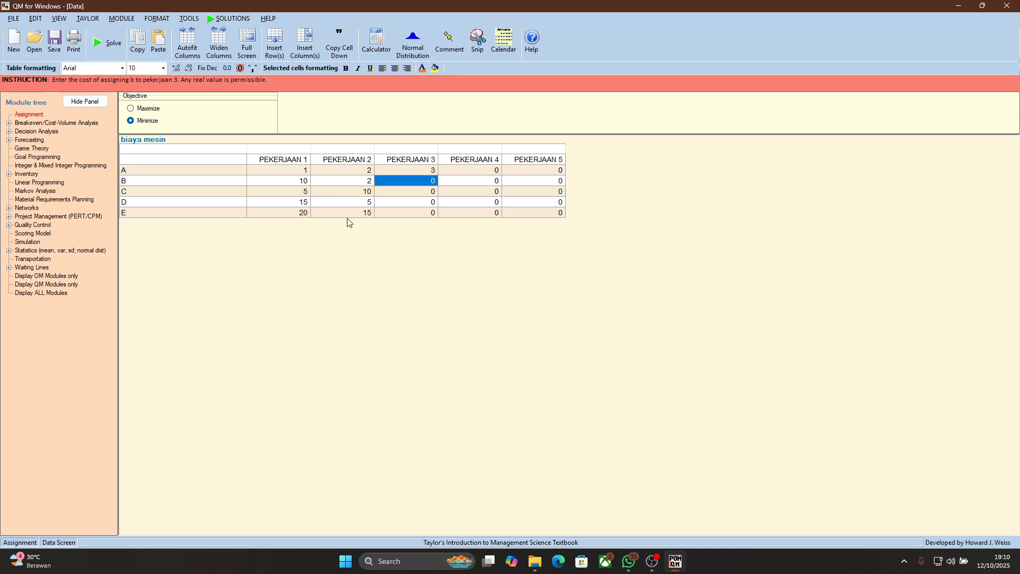
text(5 9 4 15 8)
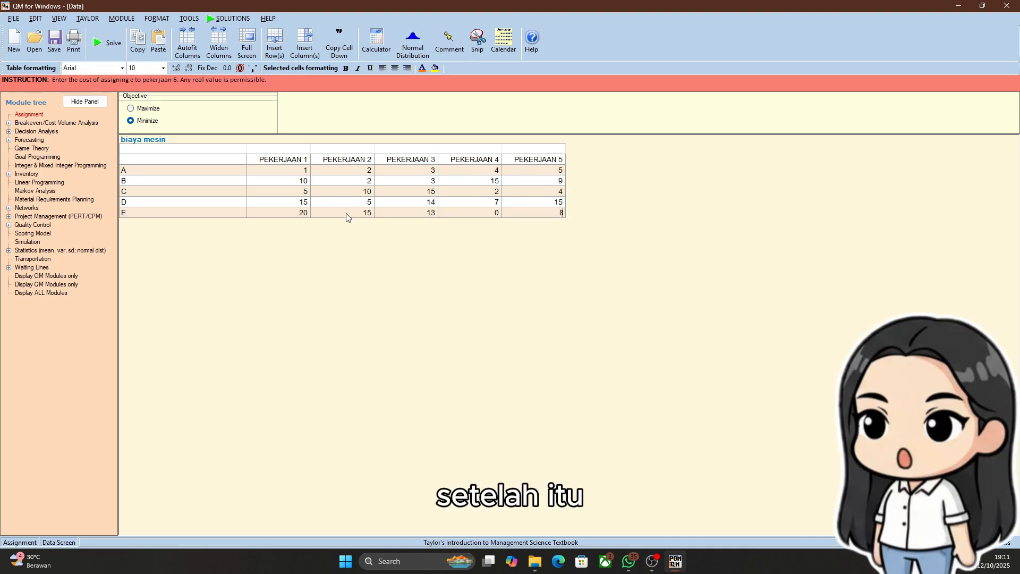
Solve the "biaya mesin" problem and open its Assignment List, placing it below the Assignment Results window.
click(101, 44)
click(231, 18)
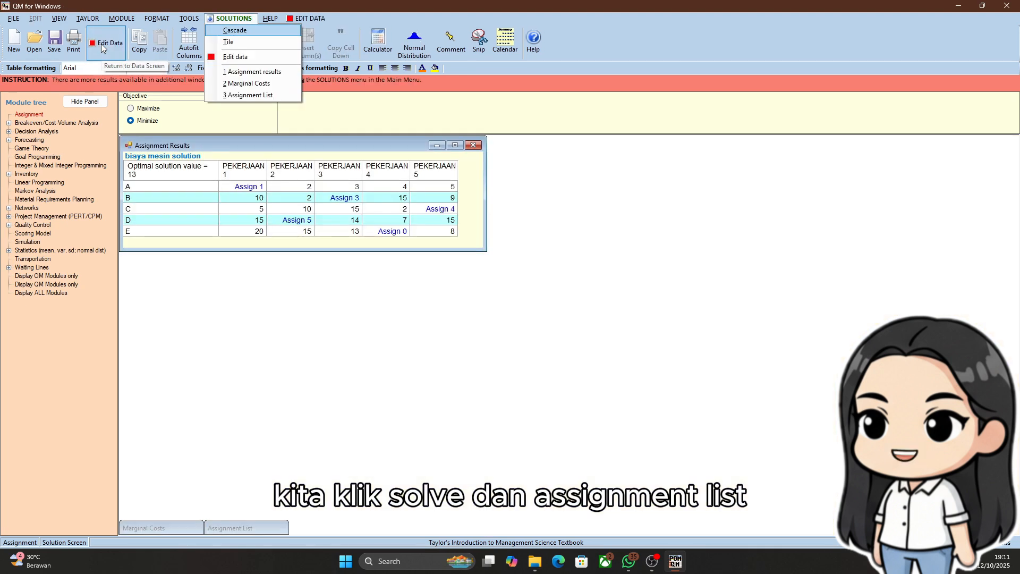
click(264, 95)
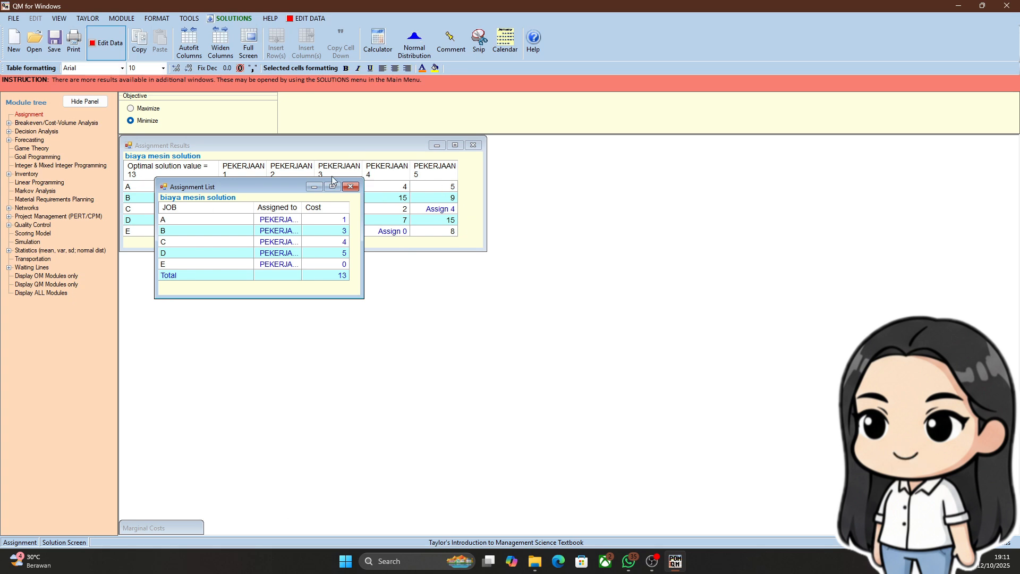
drag(259, 186, 372, 262)
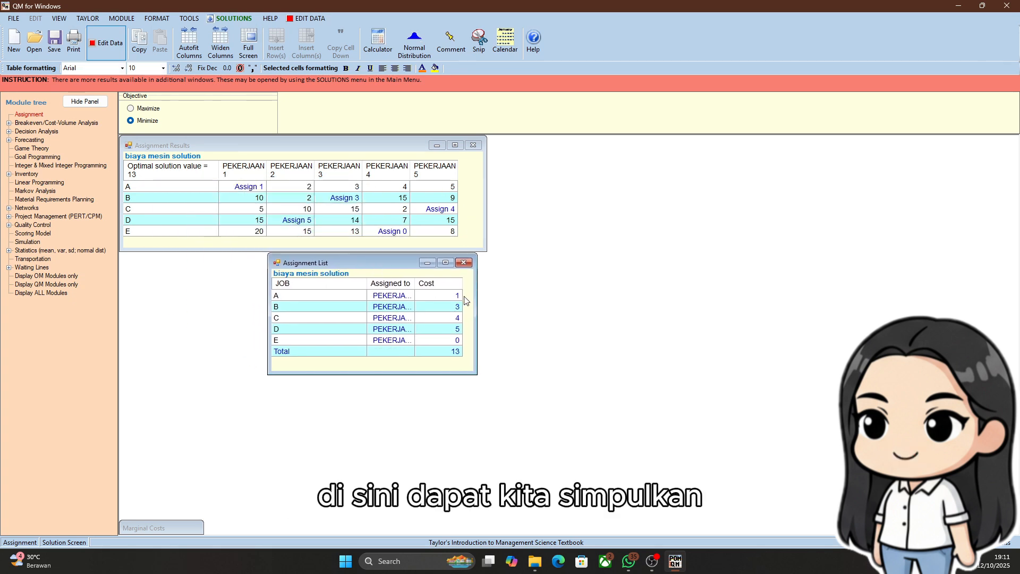
Widen the Assignment List window and its "Assigned to" column.
drag(476, 303, 499, 303)
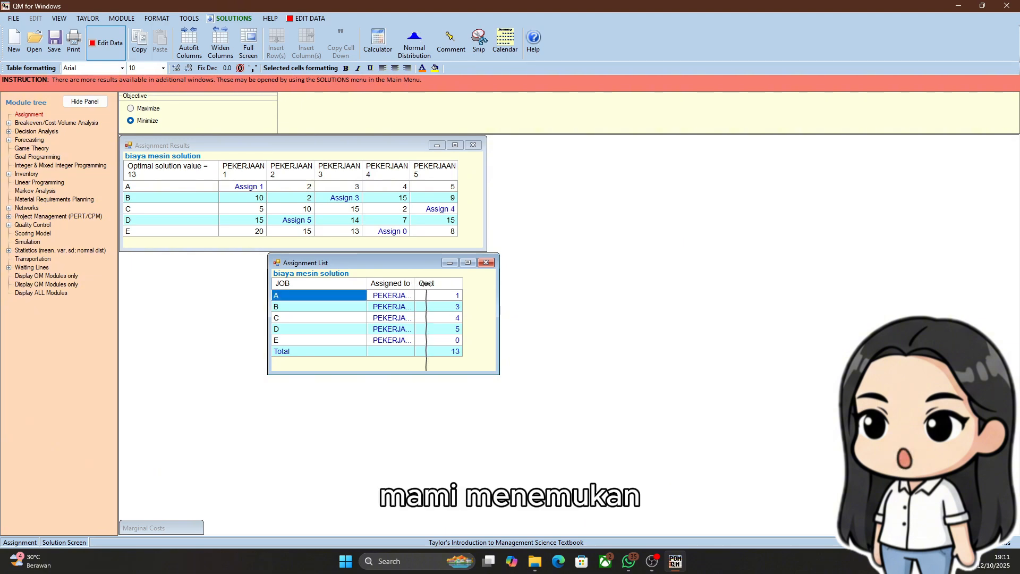
drag(415, 283, 384, 262)
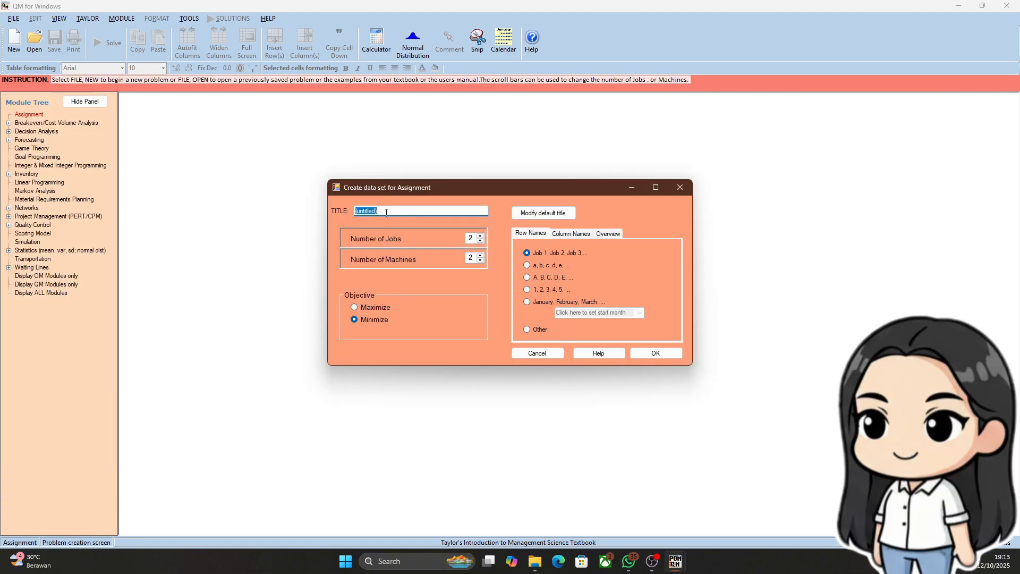
Title the new assignment data set "promosi album", with 4 jobs, 4 machines and the Maximize objective.
text(p)
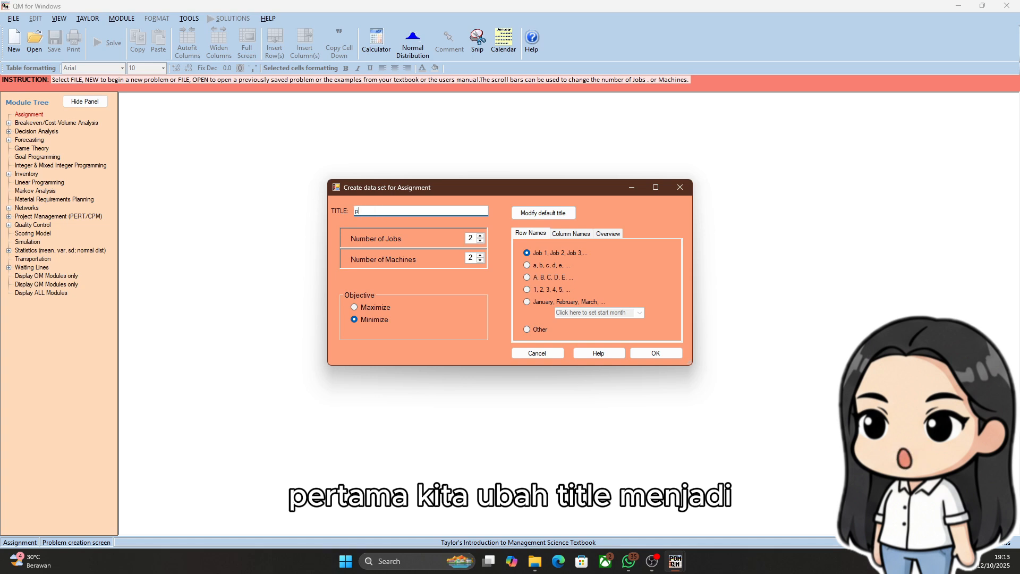
text(romosi al)
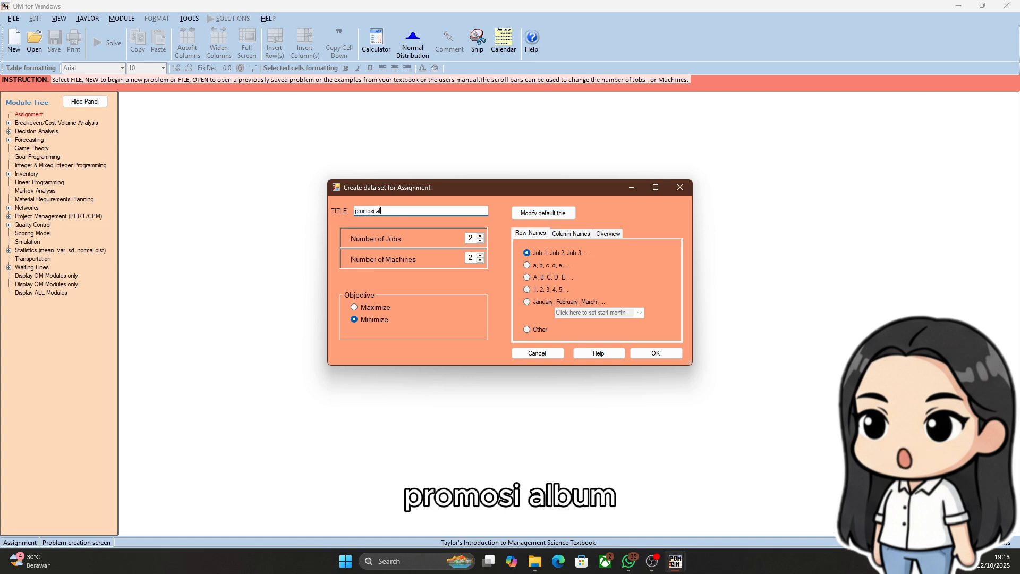
text(bum)
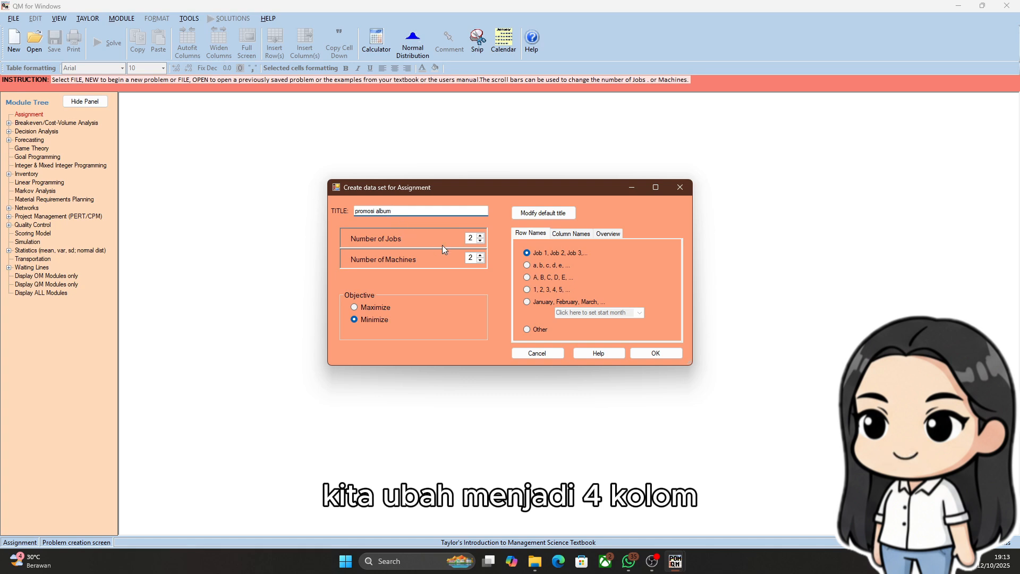
click(480, 235)
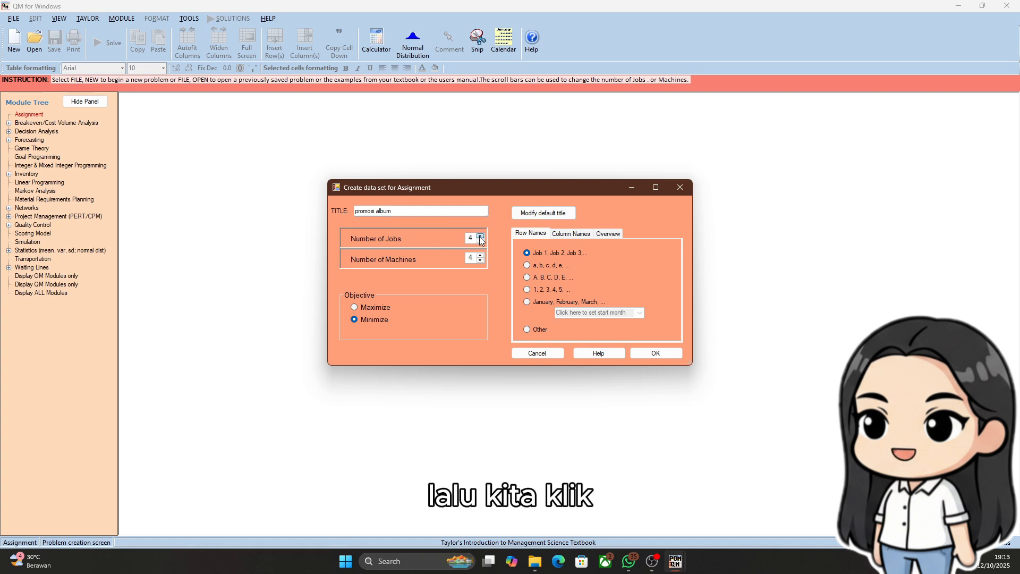
click(353, 307)
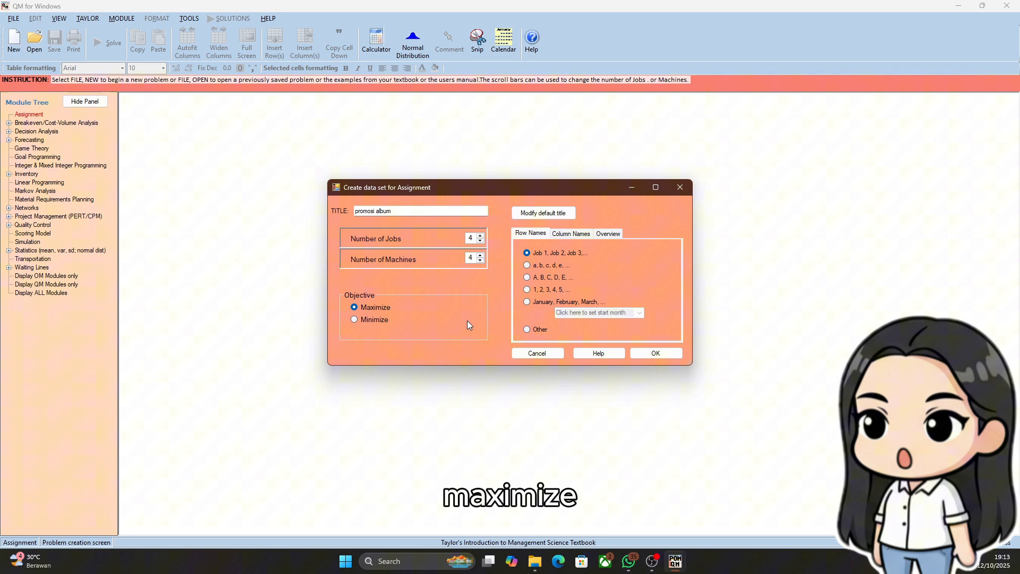
Set the custom row name prefix "nama" and column name prefix "kota", and create the data set.
click(530, 330)
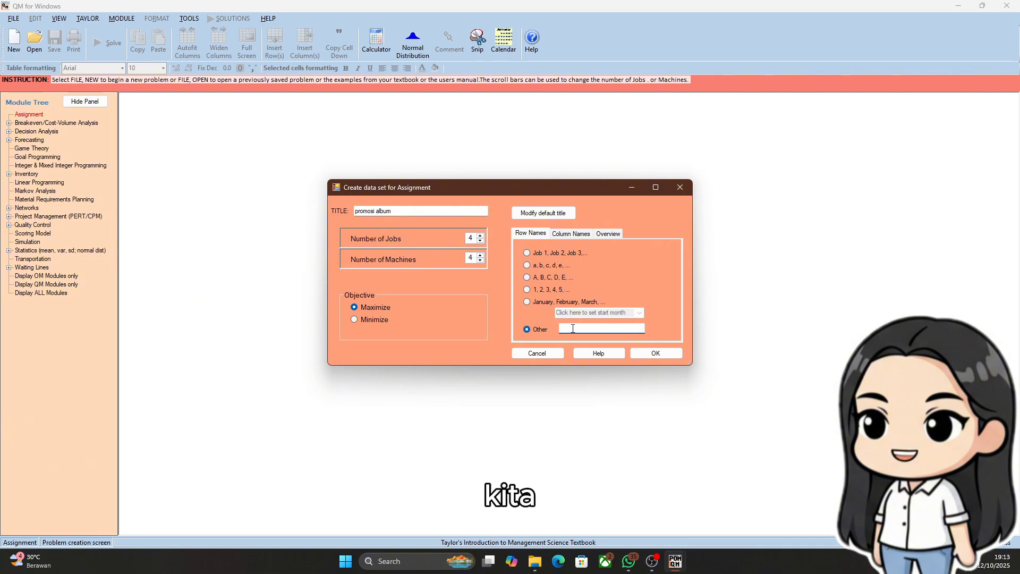
text(nama)
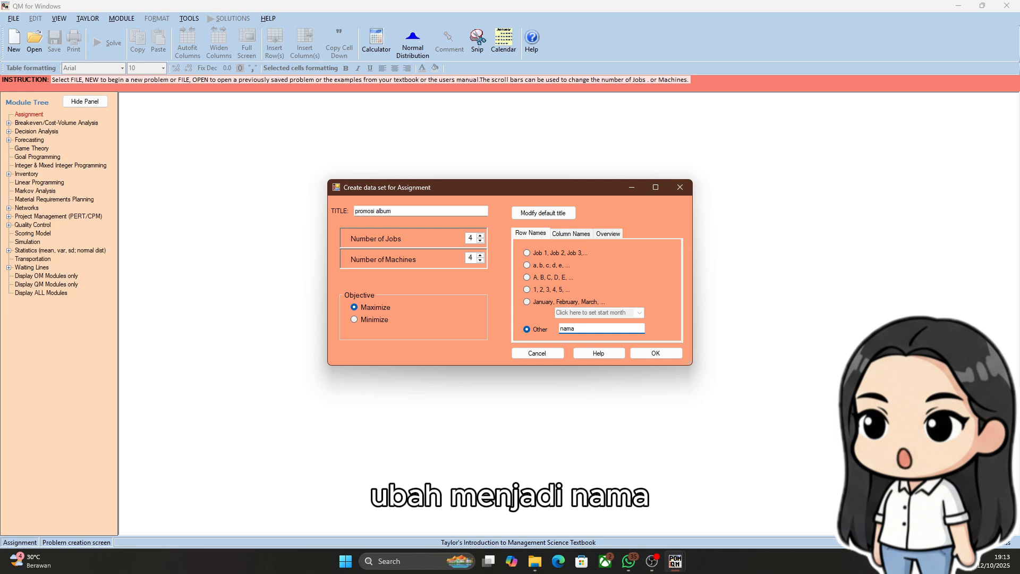
click(568, 235)
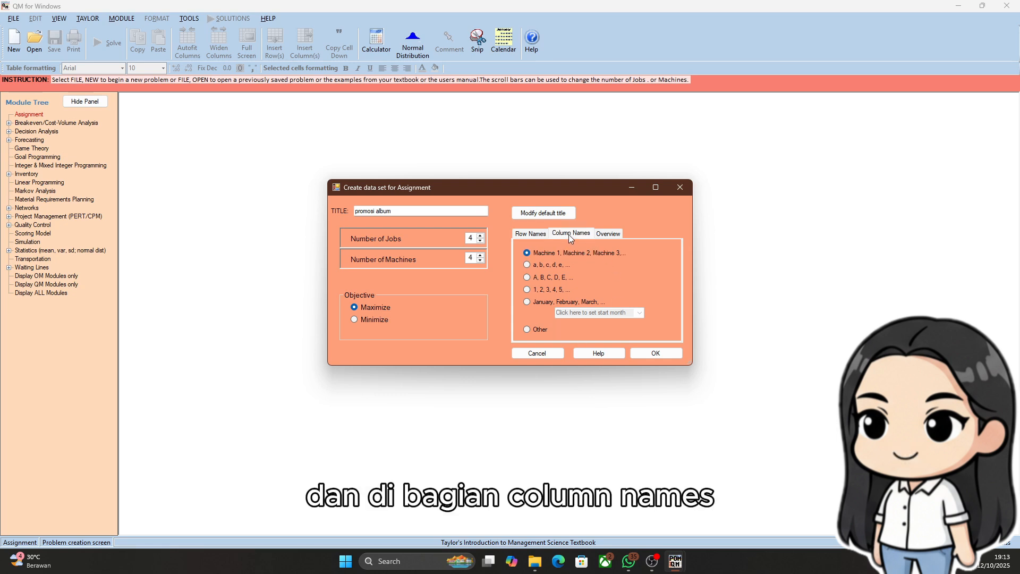
click(529, 329)
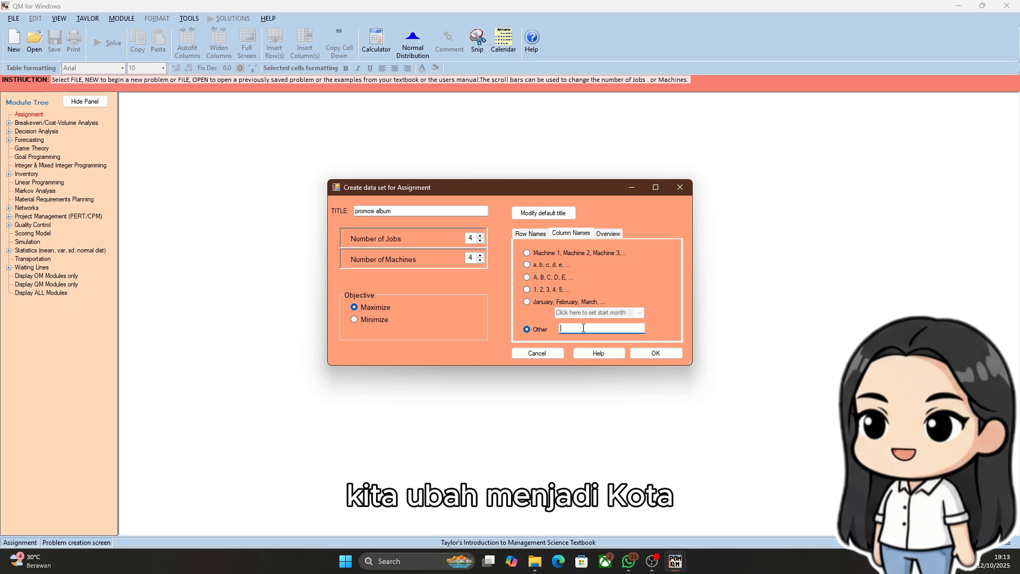
text(kota)
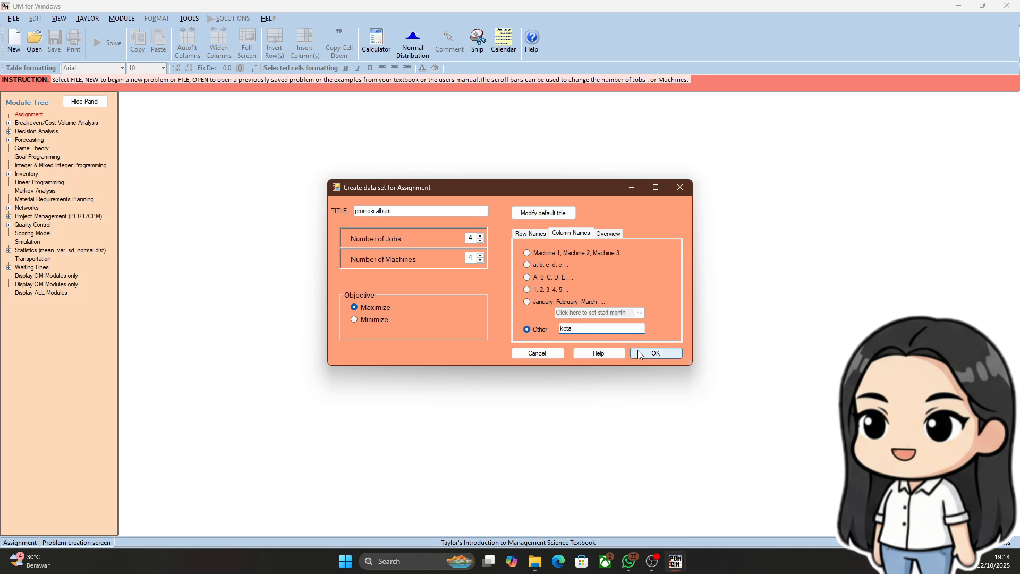
click(639, 354)
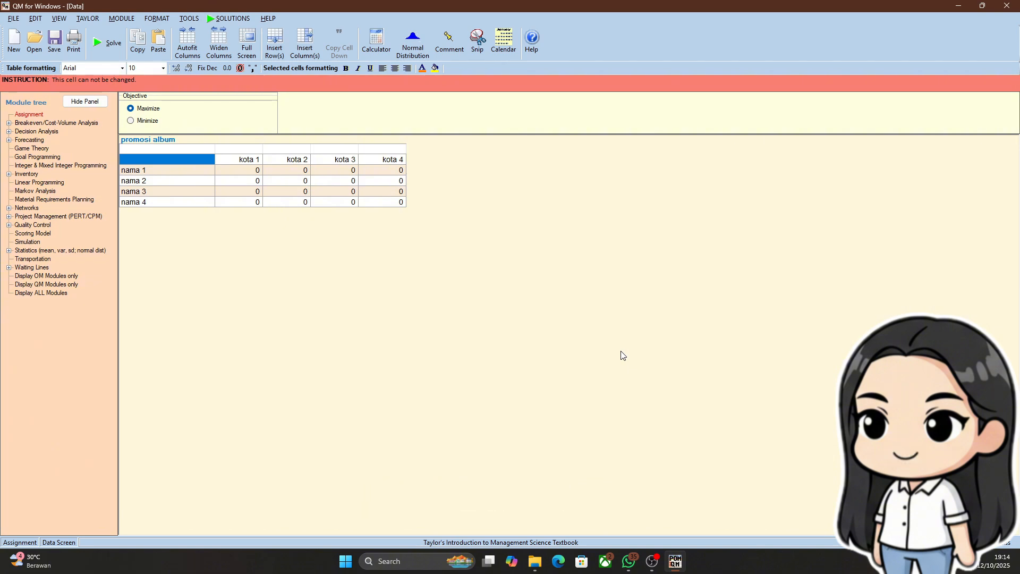
Replace the four default row names of the "promosi album" table with the people's first names.
click(168, 170)
text(Tono)
key(Return)
text(Tini)
key(Return)
text(Tina)
key(Return)
text(Toni)
key(Return)
Rename the four columns Surabaya, Yogyakarta, Medan and Jakarta.
text(Surabaya)
key(Return)
text(Yogyakarta)
key(Return)
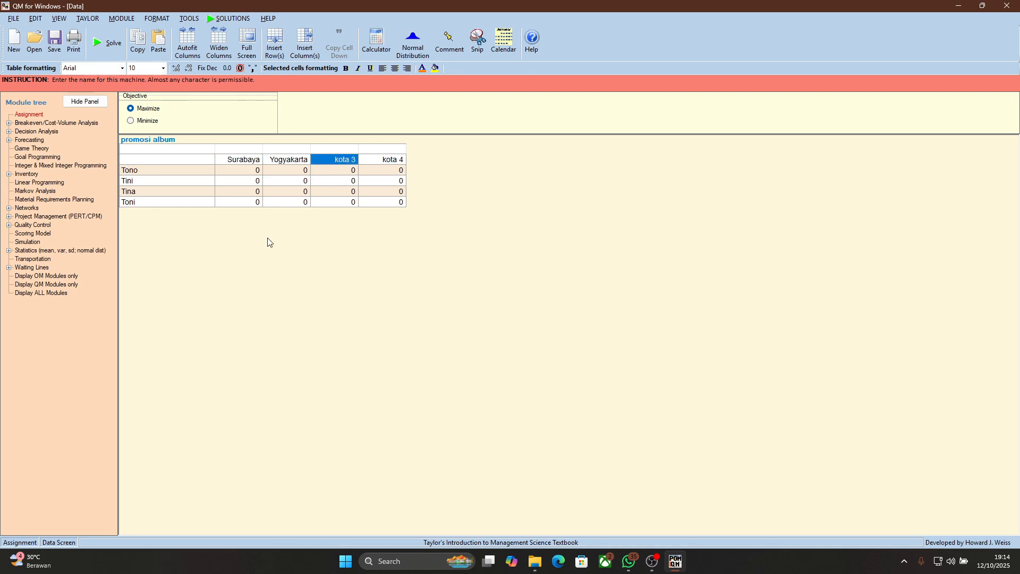
text(Medan)
key(Return)
Enter the profits for Surabaya, Yogyakarta, Medan and Jakarta, column by column: 400/250/300/150, 100/500/50/75, 125/90/500/125, 100/150/150/450.
text(75)
key(Return)
text(125)
key(Return)
text(90)
key(Return)
text(500)
key(Return)
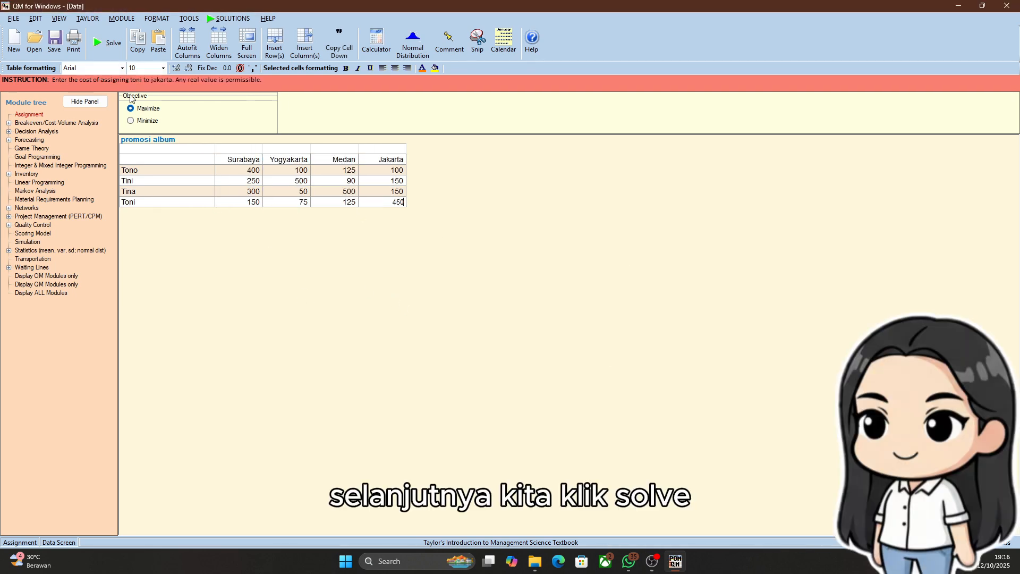
Solve the "promosi album" problem and open its Assignment List, placing it below the Assignment Results window.
click(114, 53)
click(233, 18)
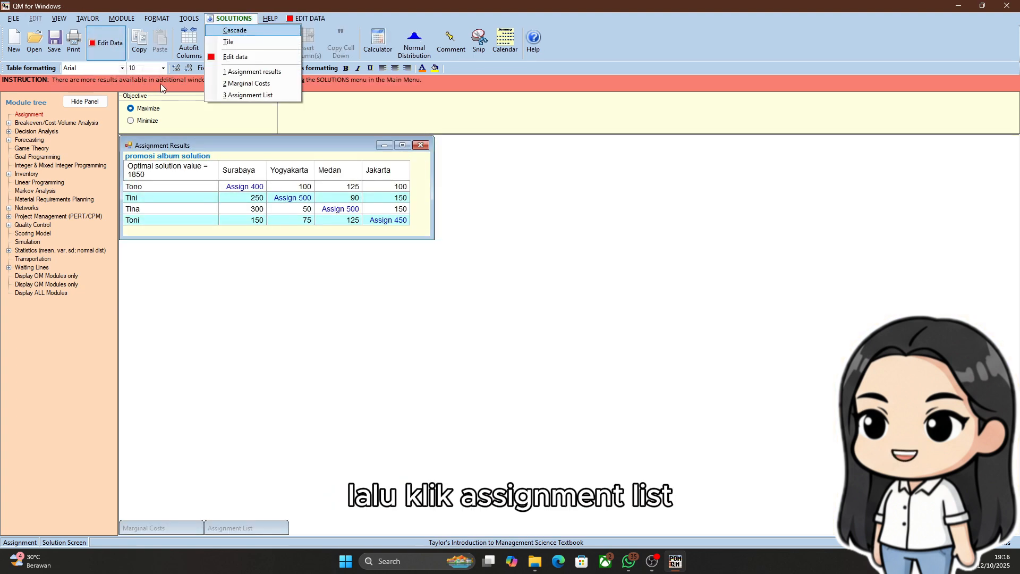
click(251, 98)
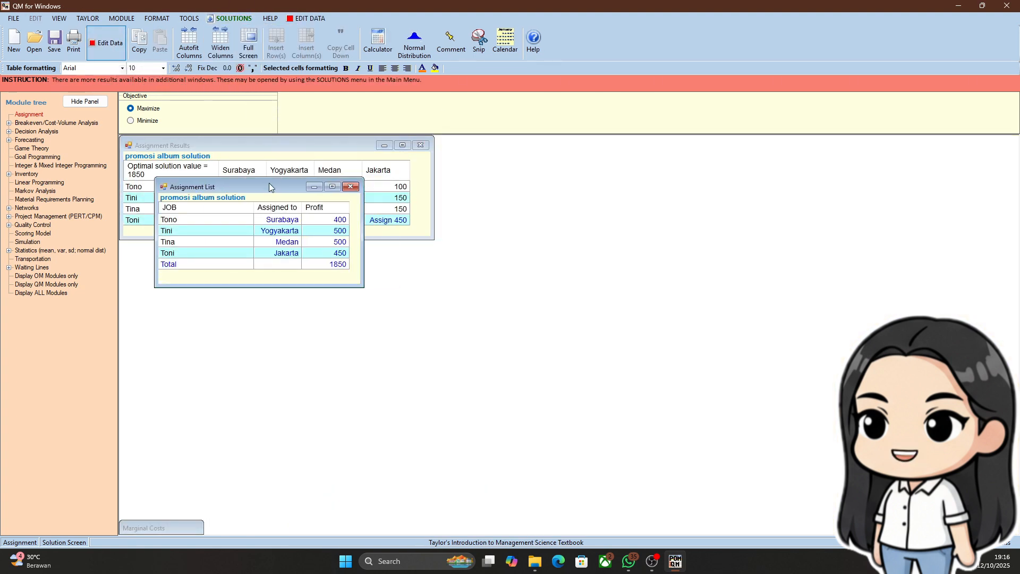
drag(269, 182, 331, 246)
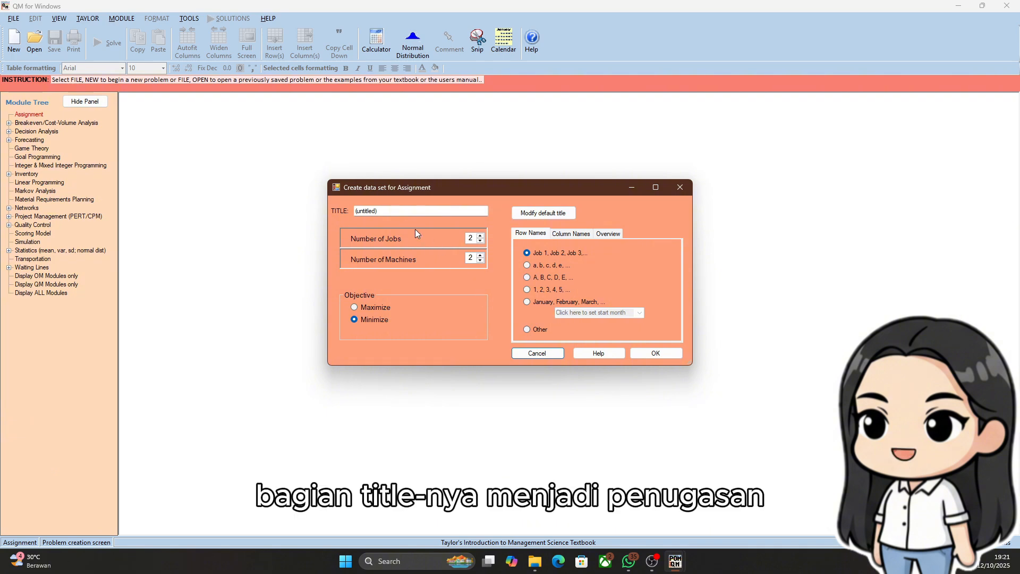
Title the new assignment data set "penugasan", with 5 jobs, 4 machines and the Maximize objective.
click(391, 211)
key(ctrl+a)
text(p)
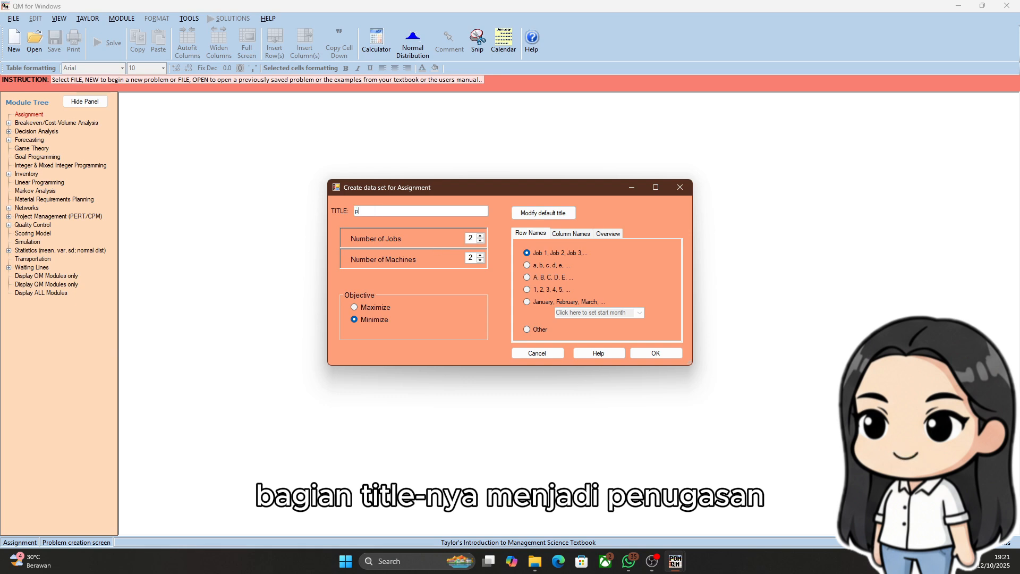
text(enugasan)
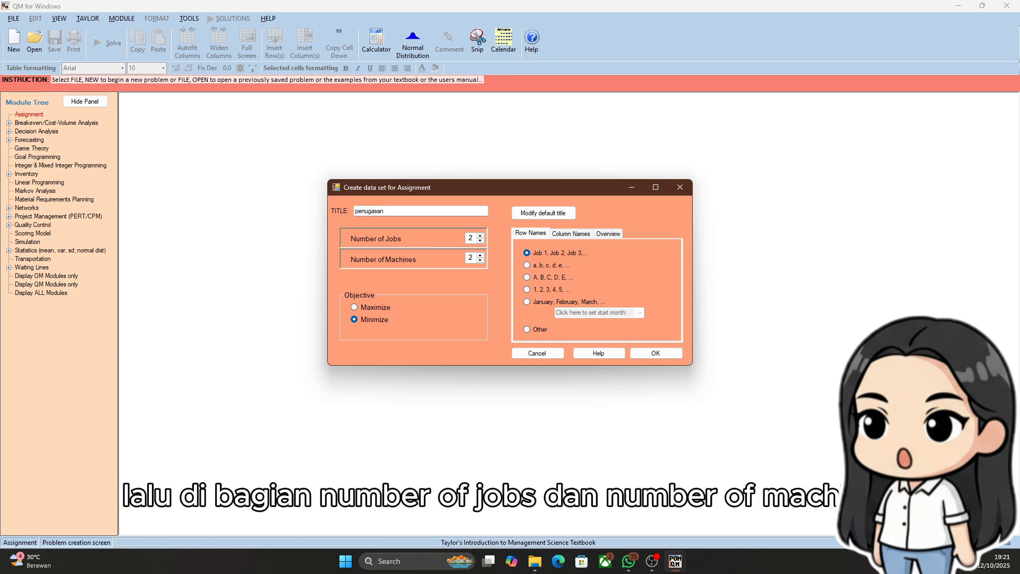
click(480, 236)
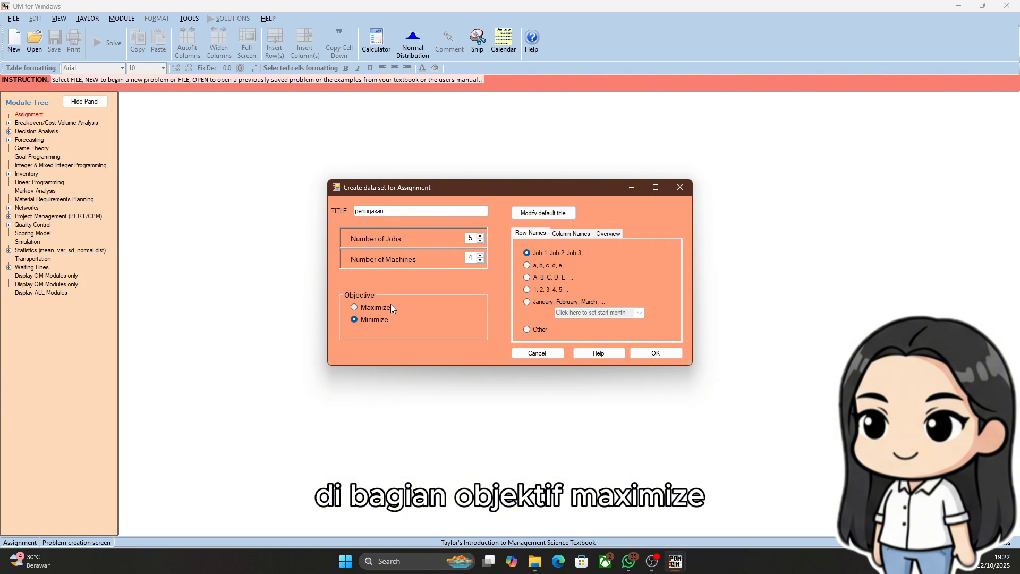
click(354, 307)
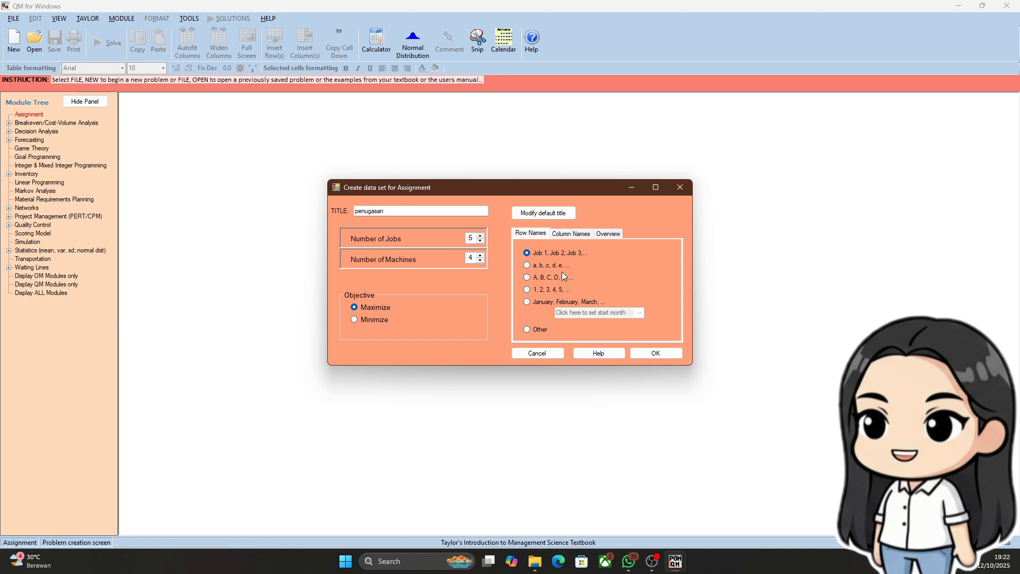
Set the custom row name prefix "nama" and column name prefix "matkul", and create the data set.
click(527, 329)
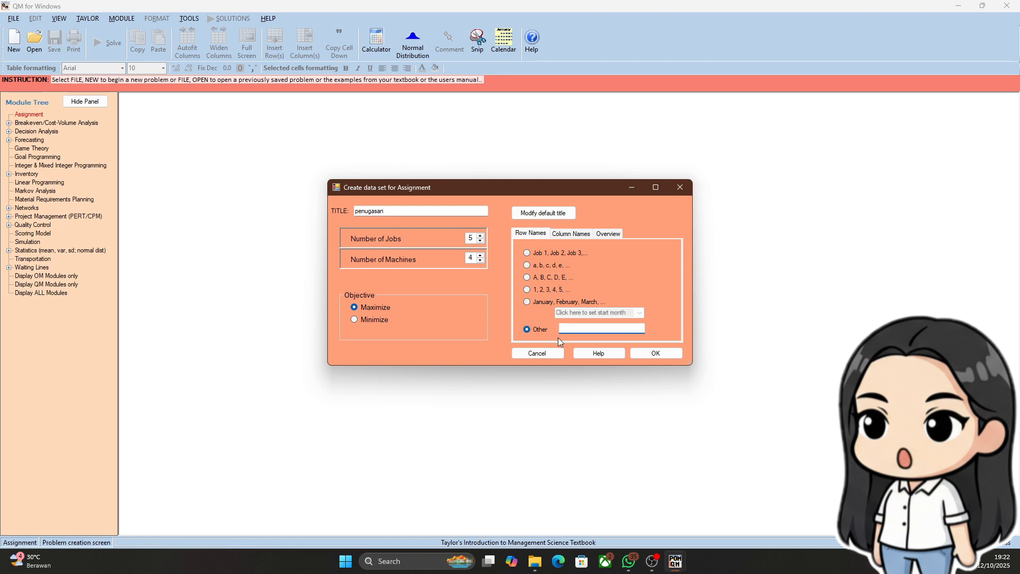
text(nama)
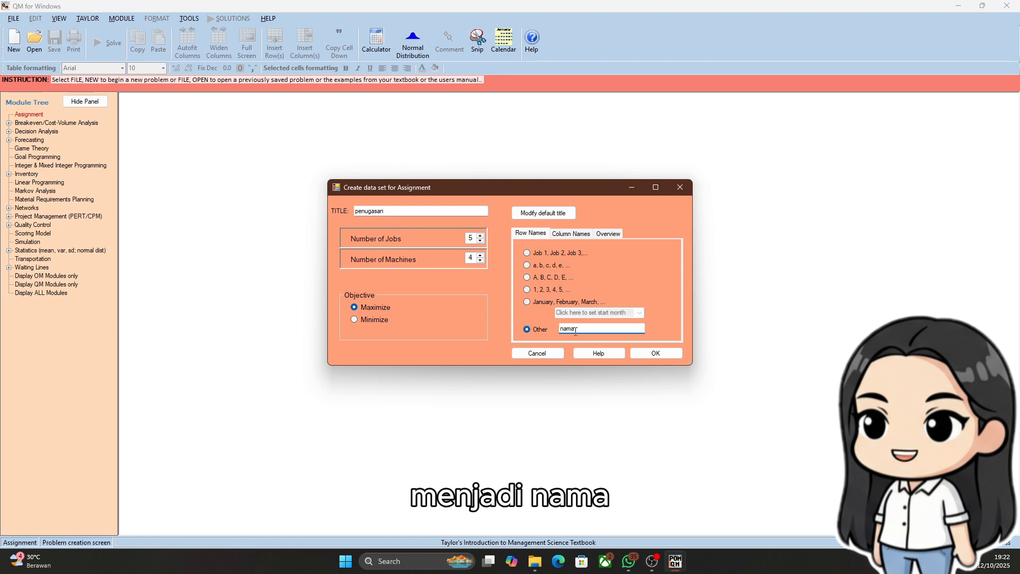
click(571, 236)
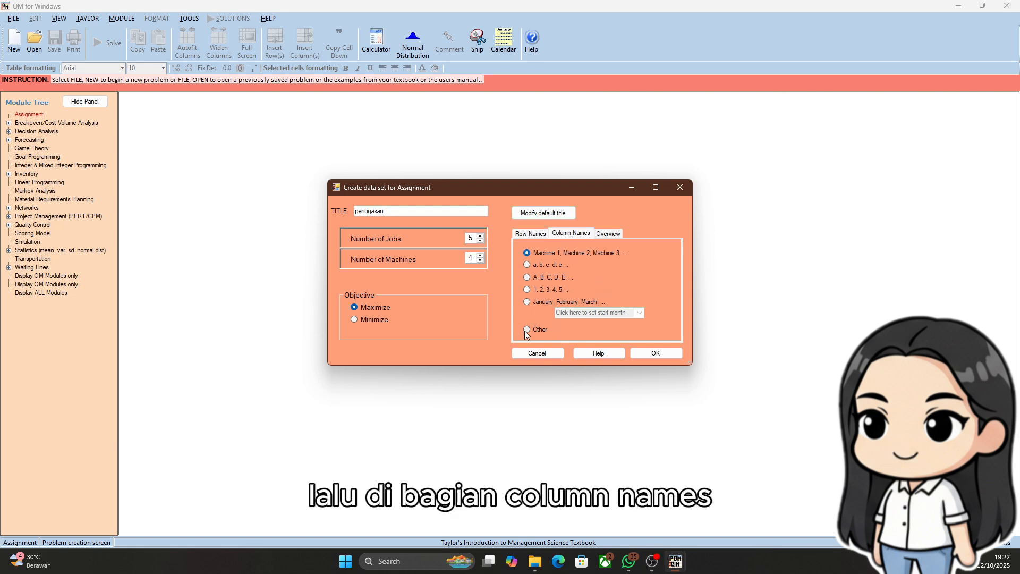
click(524, 330)
text(matkul)
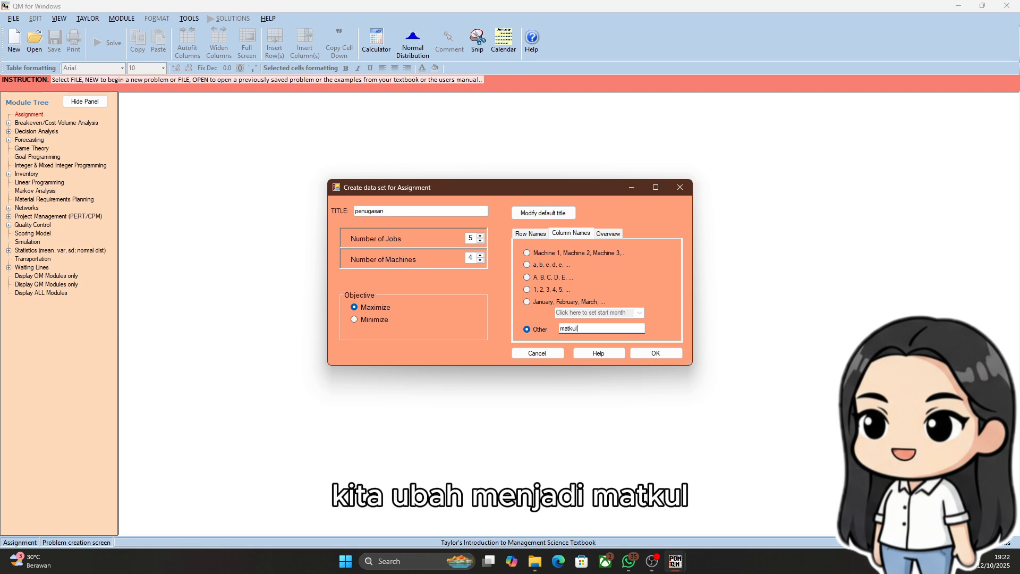
click(672, 355)
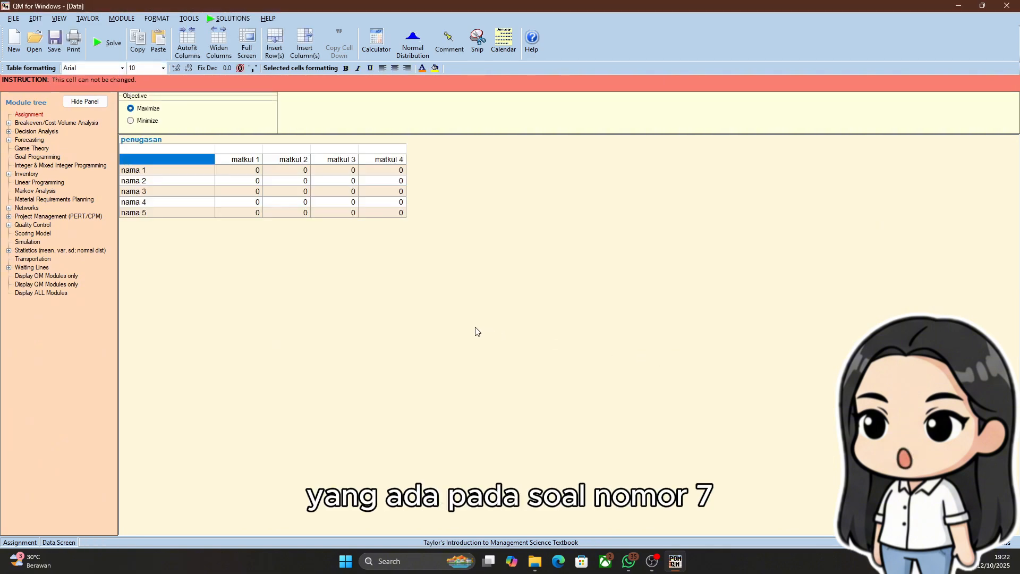
Replace the five default row names of the "penugasan" table with the professors' names, each with the title "Prof.".
click(181, 170)
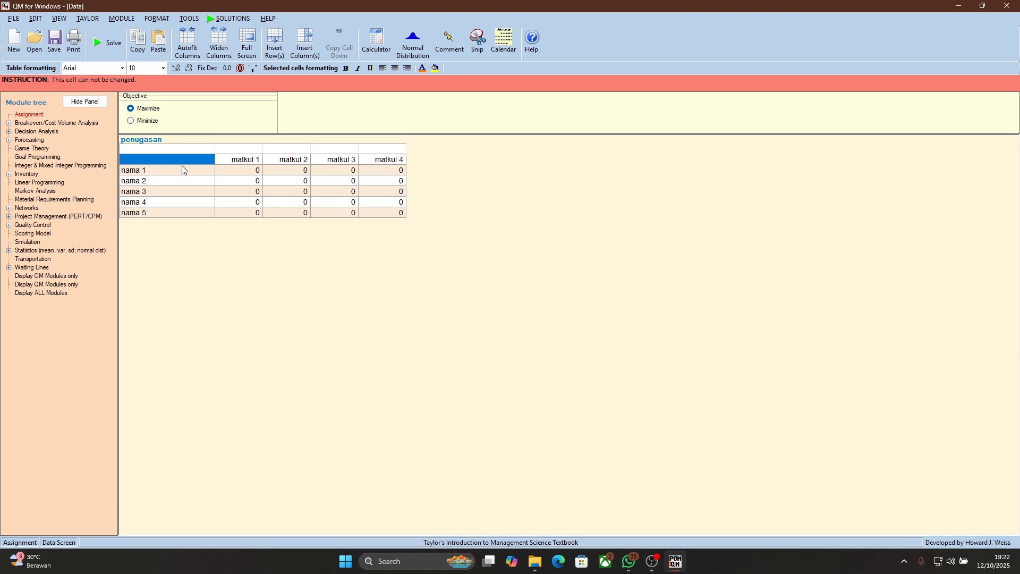
text(Prof. Joko)
key(Return)
text(Prof. Hendarto)
key(Return)
text(Prof. Topan)
key(Return)
text(Prof. Tono)
key(Return)
text(Prof. Sarjoko)
Rename the four course columns RO, MO, Matematika and Statistik.
key(Right)
key(Up)
key(Up)
key(Up)
key(Up)
key(Up)
text(RO)
key(Right)
text(MO)
key(Right)
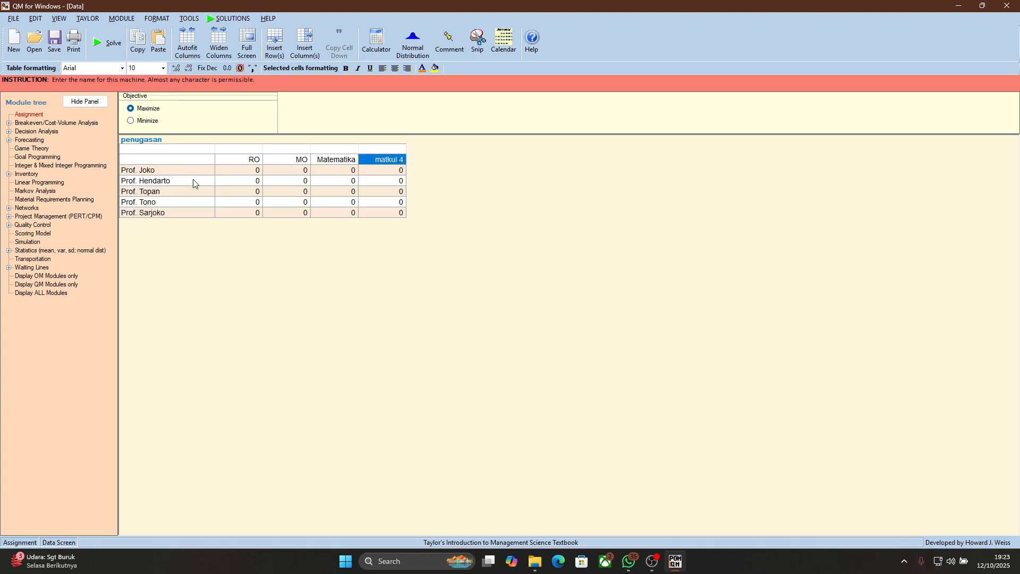
Enter the scores for RO, MO, Matematika and Statistik, column by column: 80/95/85/93/91, 75/90/95/91/92, 90/90/88/80/93, 85/97/91/84/88.
text(91 75 90 95 91 92 )
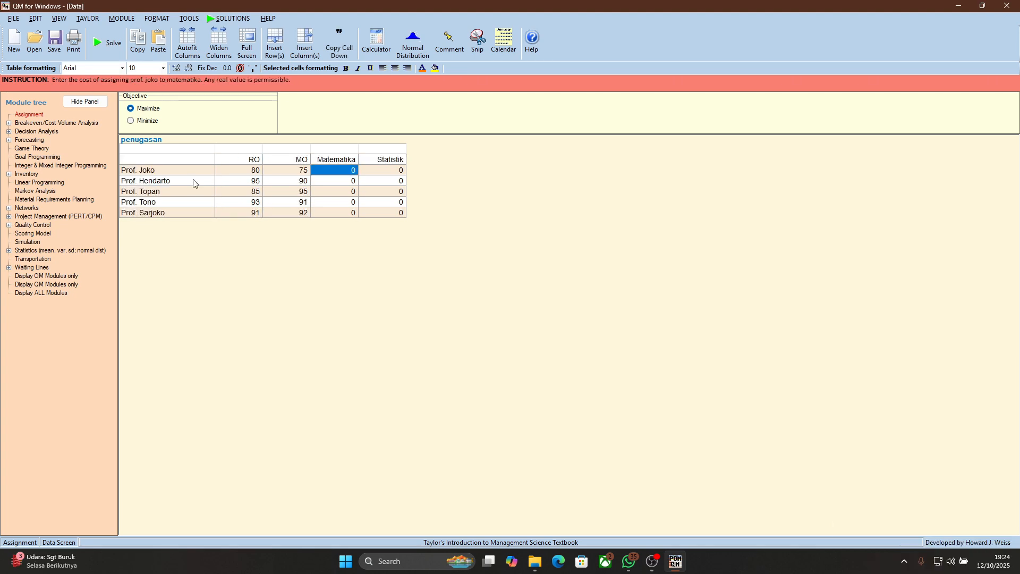
text(90 90 88 80 93 85 97 91)
key(Return)
text(84)
key(Return)
text(88)
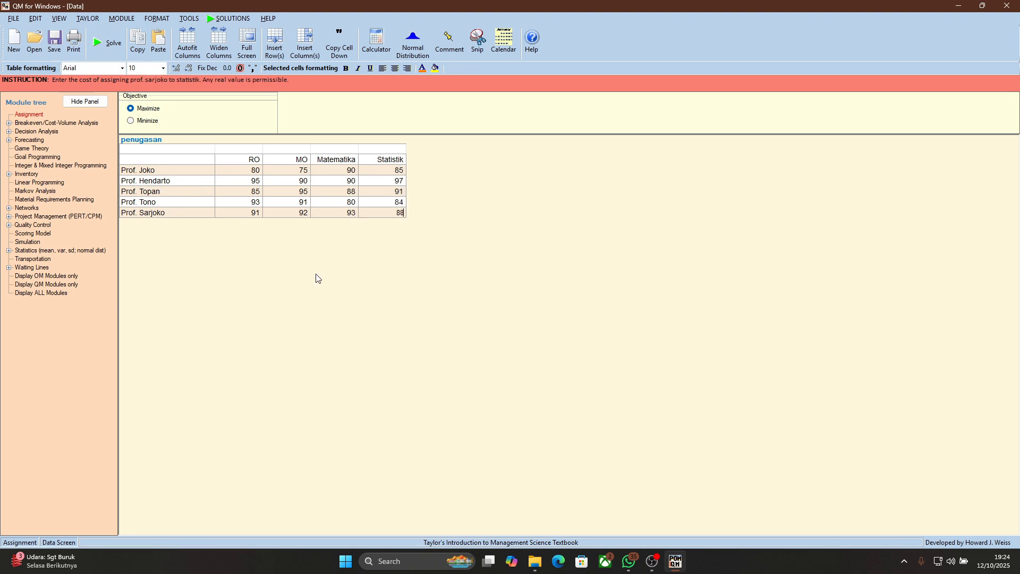
Solve the "penugasan" problem and open its Assignment List, placing it below the Assignment Results window.
click(100, 43)
click(231, 18)
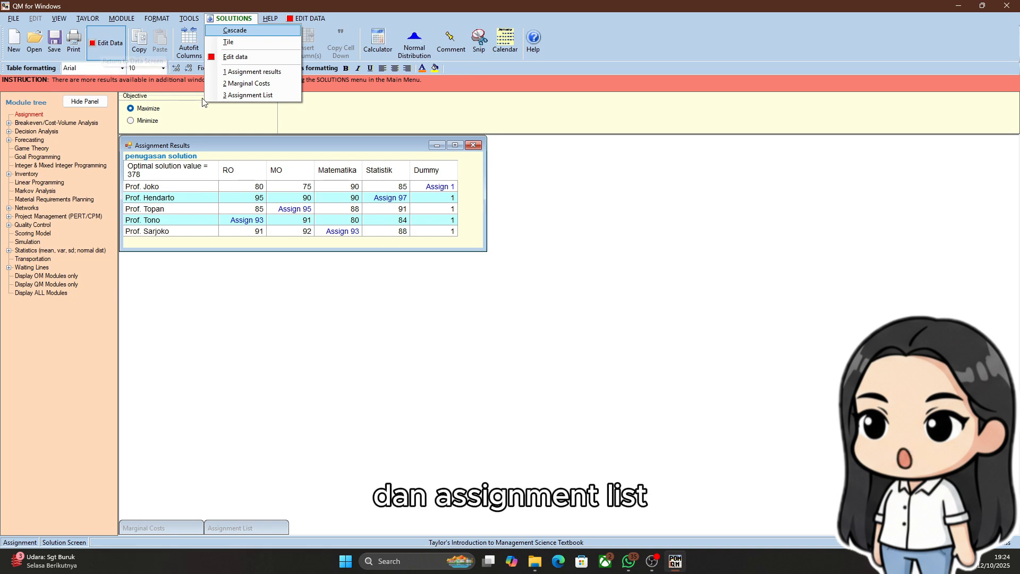
click(243, 101)
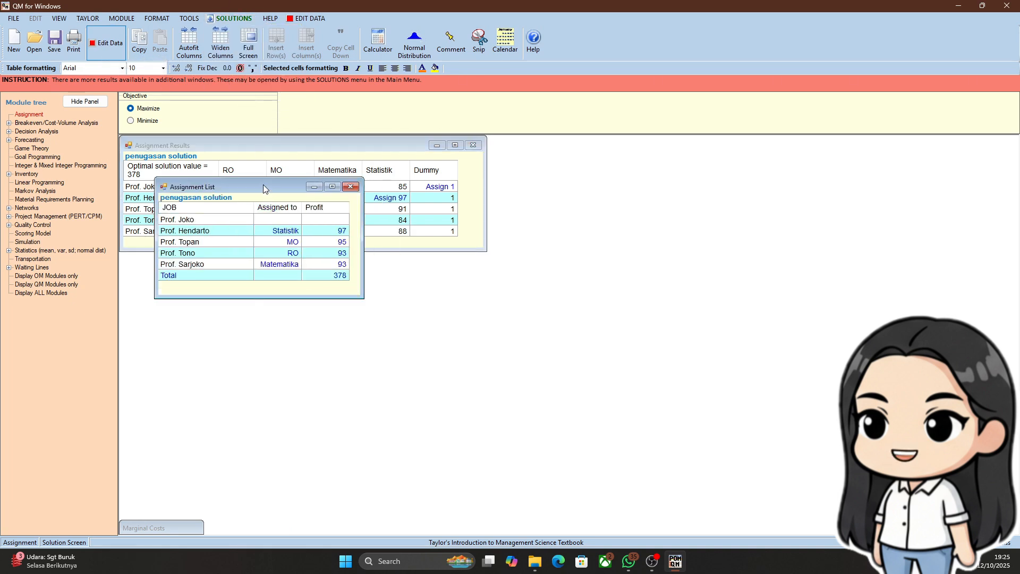
drag(265, 186, 374, 258)
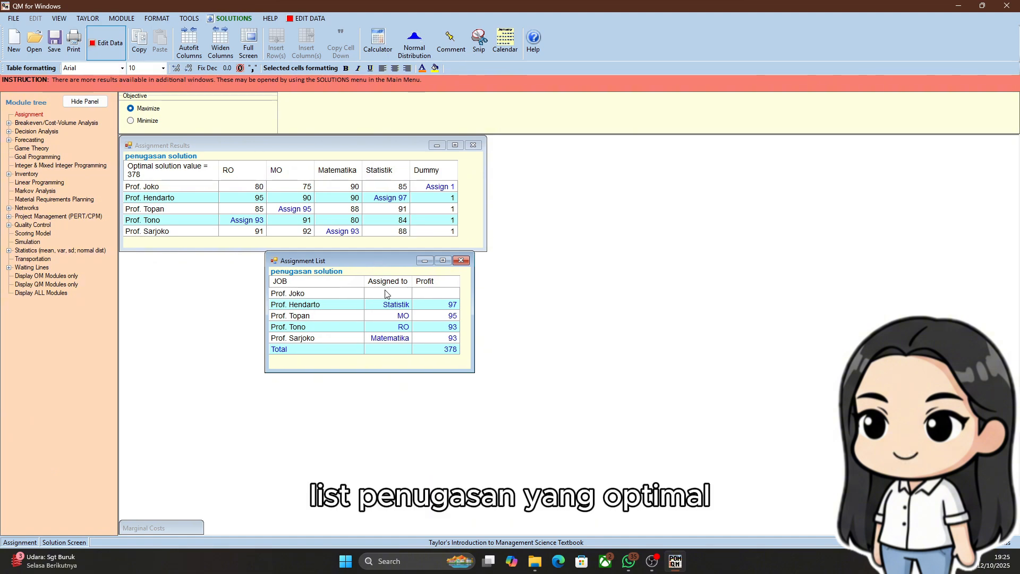